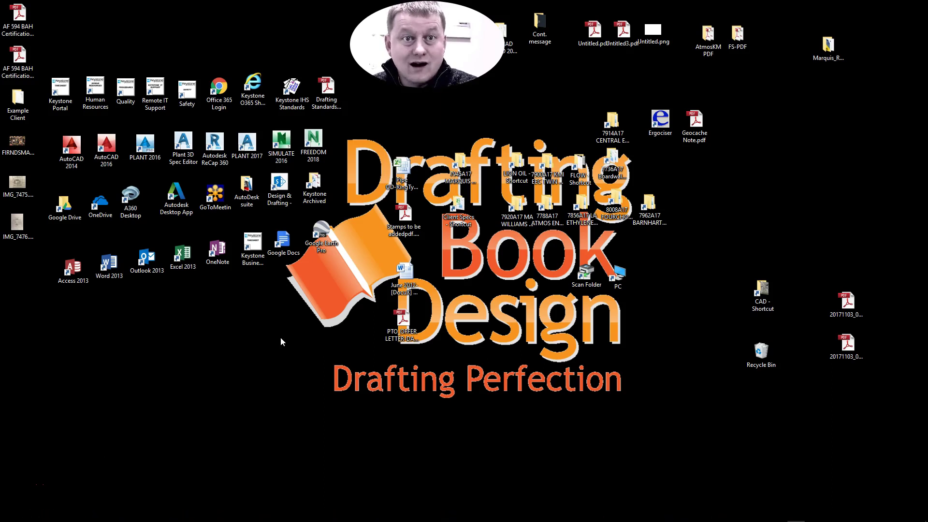
# Launch I-Configure from the CADWorx 2016 Start menu group and bring up its taskbar jump list
pyautogui.moveTo(9, 517)
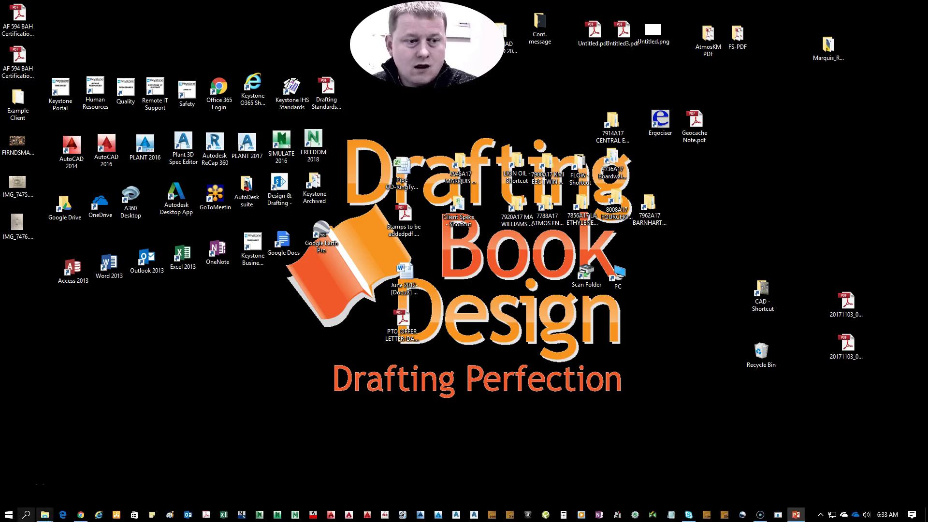
pyautogui.click(8, 518)
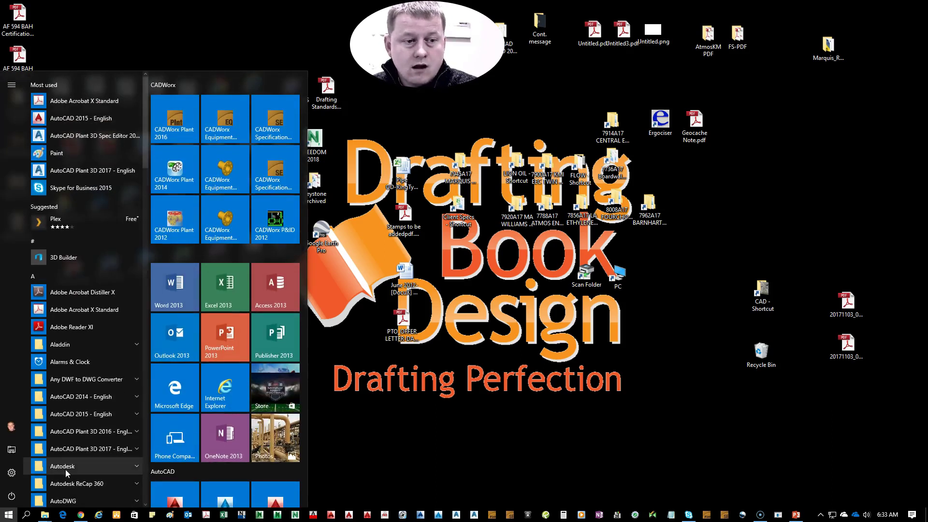
pyautogui.scroll(-6, 75, 469)
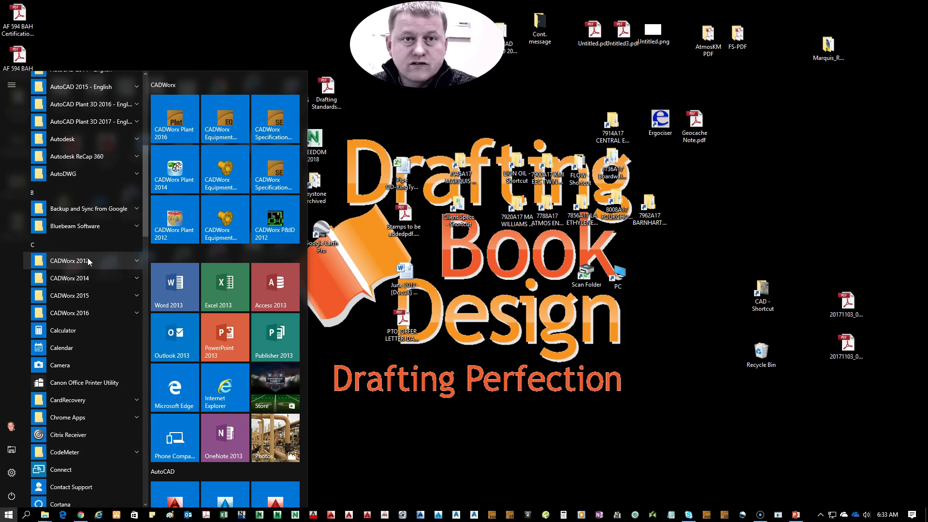
pyautogui.click(94, 314)
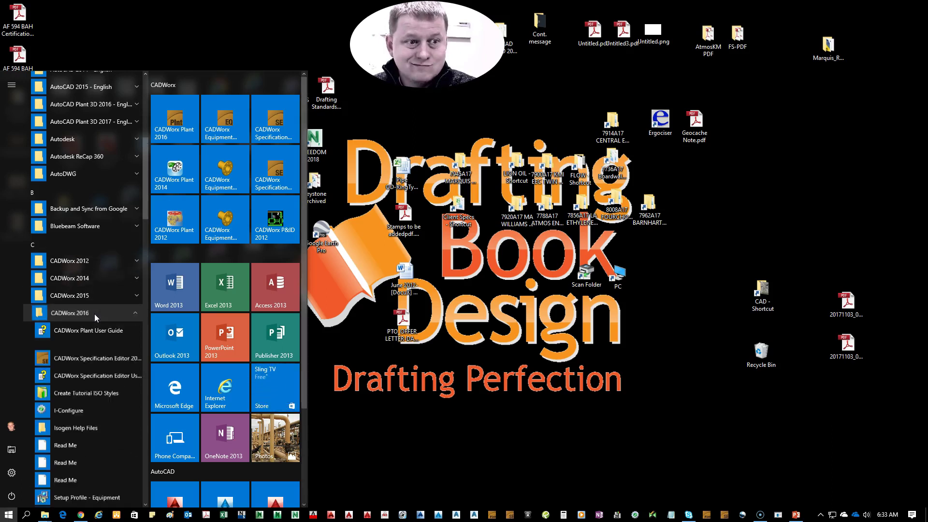
pyautogui.scroll(-1, 95, 358)
pyautogui.scroll(-2, 95, 358)
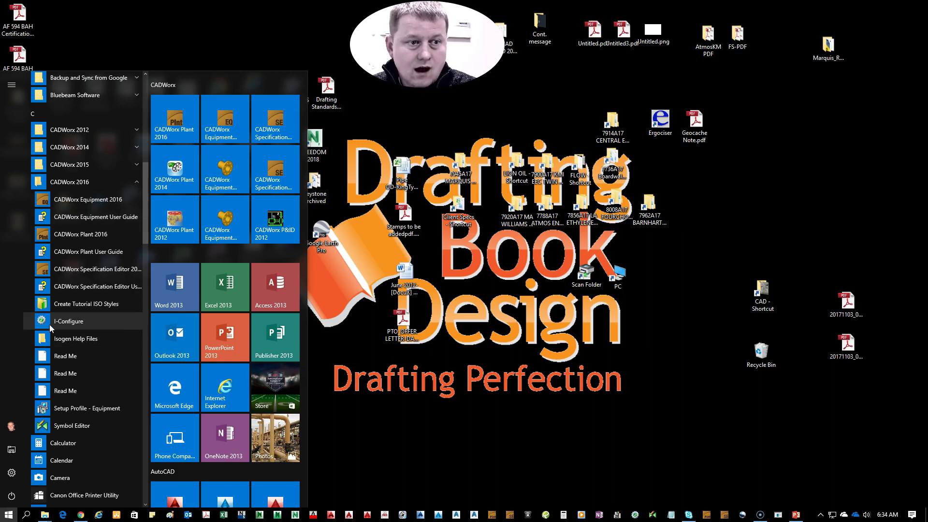
pyautogui.click(92, 324)
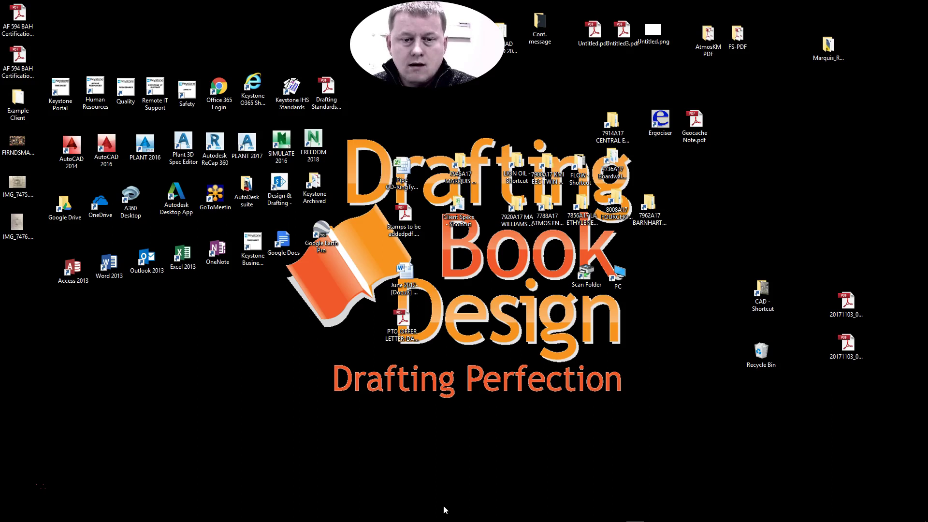
pyautogui.moveTo(635, 518)
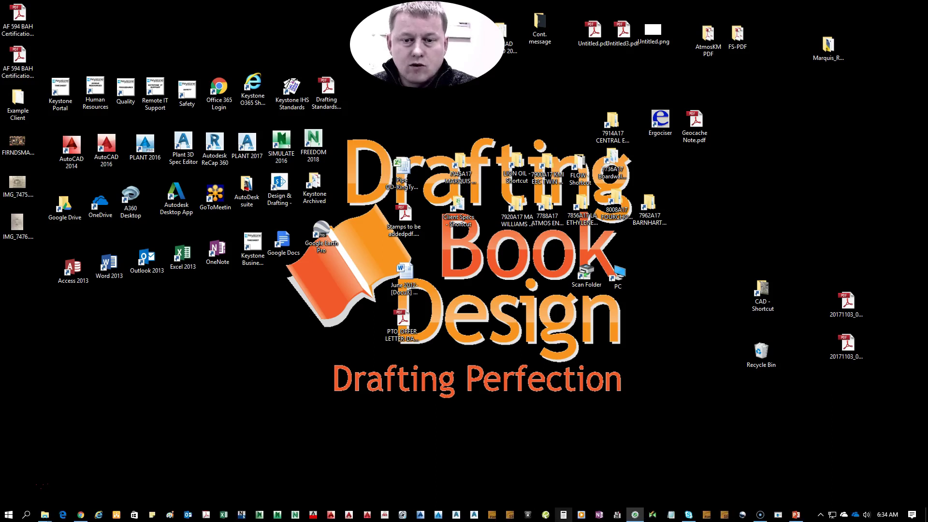
pyautogui.rightClick(637, 517)
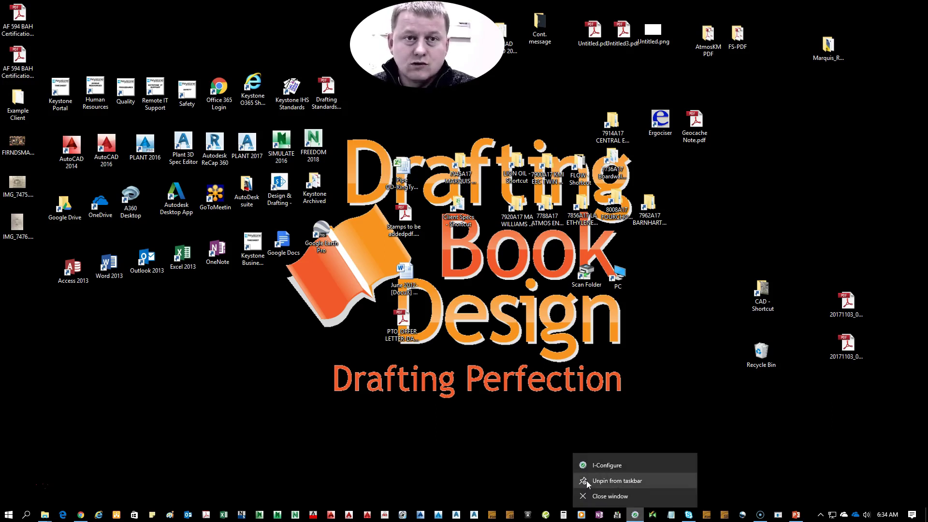
# Dismiss the jump list and drag the maximized I-Configure window down to restore it
pyautogui.click(535, 465)
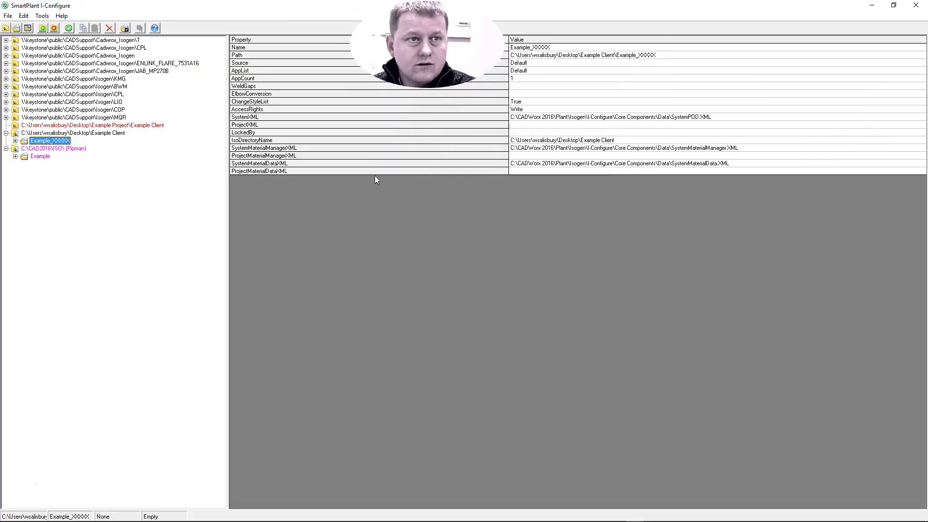
pyautogui.moveTo(612, 4); pyautogui.dragTo(612, 103)
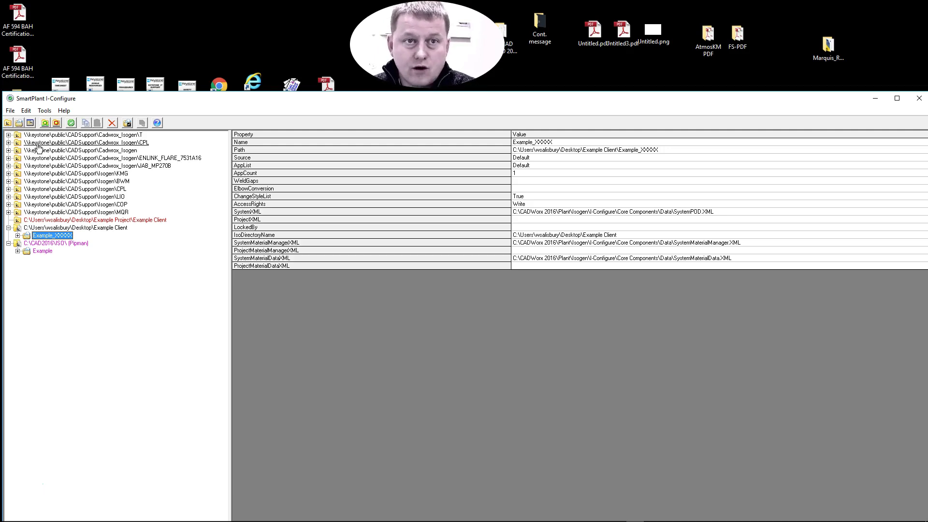
pyautogui.click(8, 124)
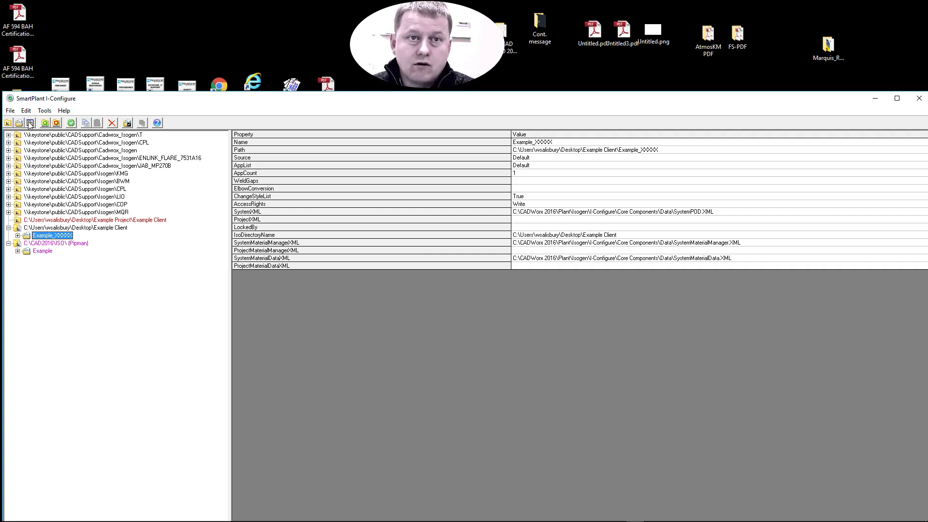
# Collapse the Example Client and Pipman branches and begin a new isometric directory at APPSupport (W:)\Isogen
pyautogui.click(8, 228)
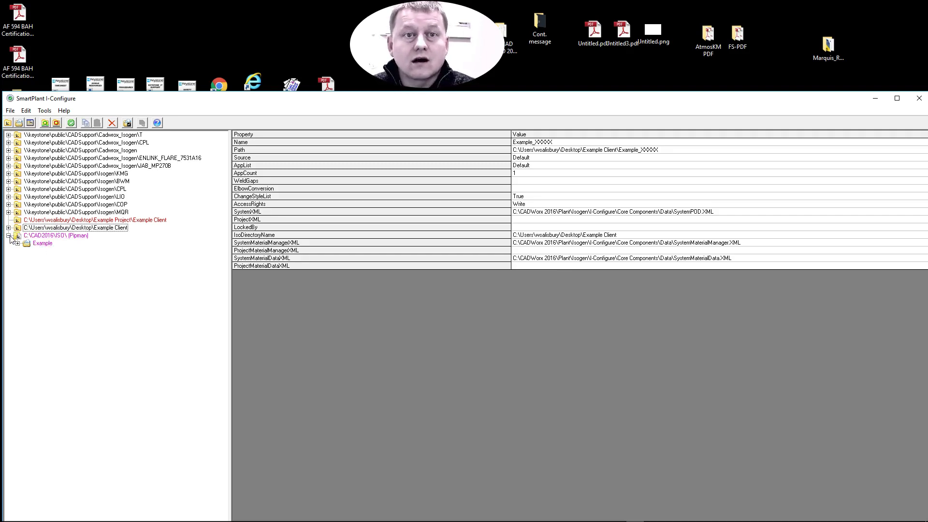
pyautogui.click(8, 236)
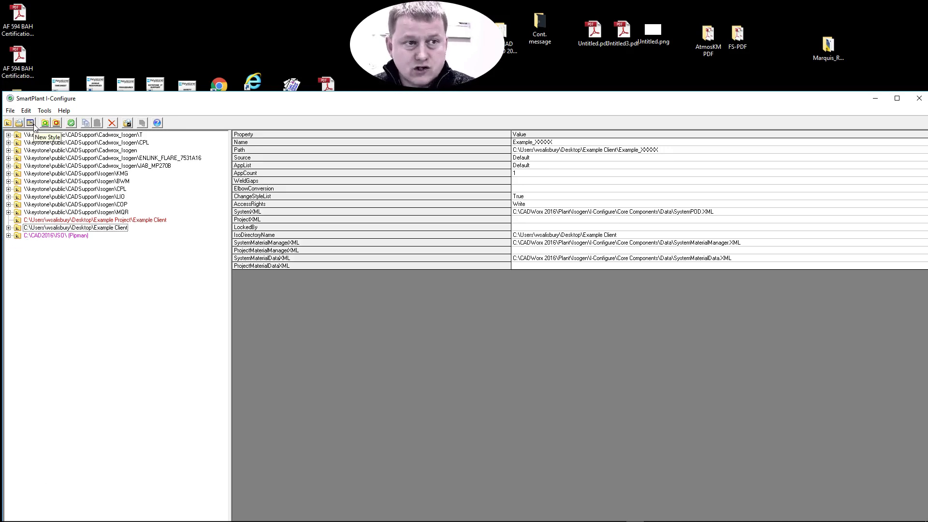
pyautogui.click(8, 123)
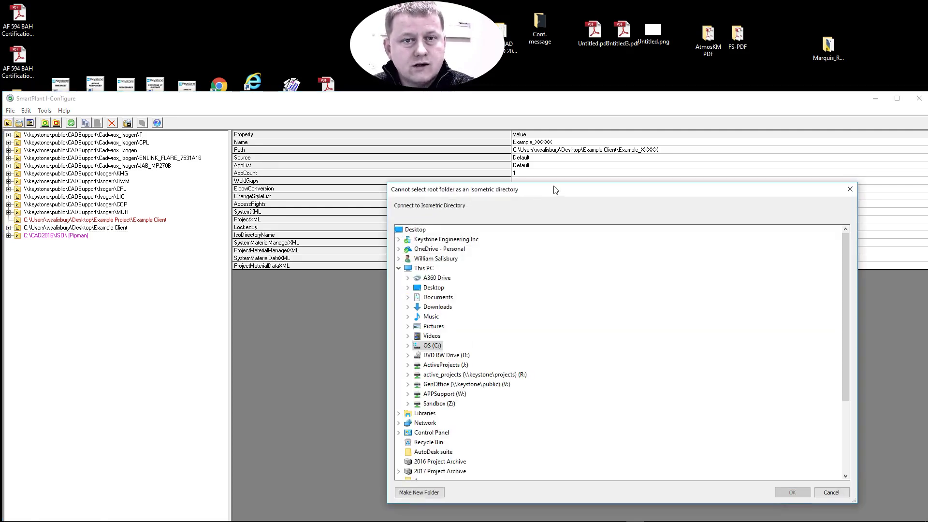
pyautogui.moveTo(552, 191); pyautogui.dragTo(417, 163)
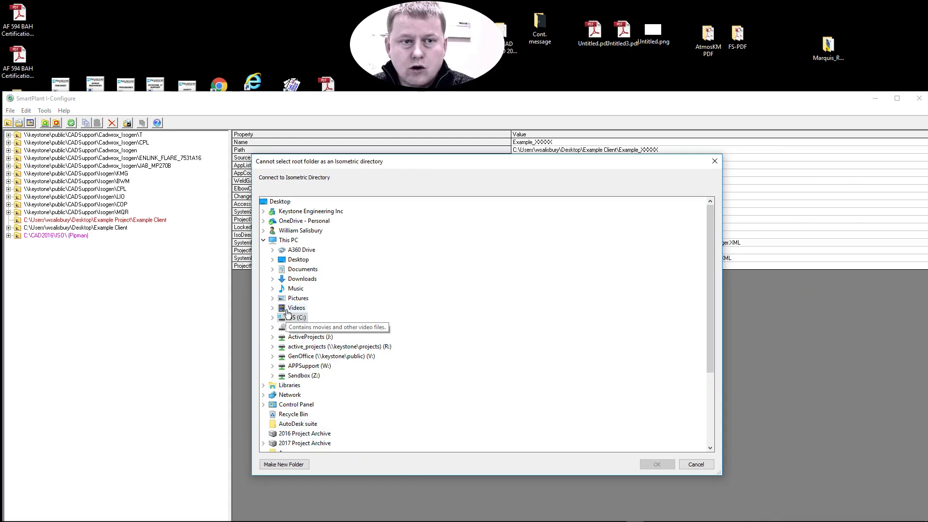
pyautogui.scroll(-3, 287, 313)
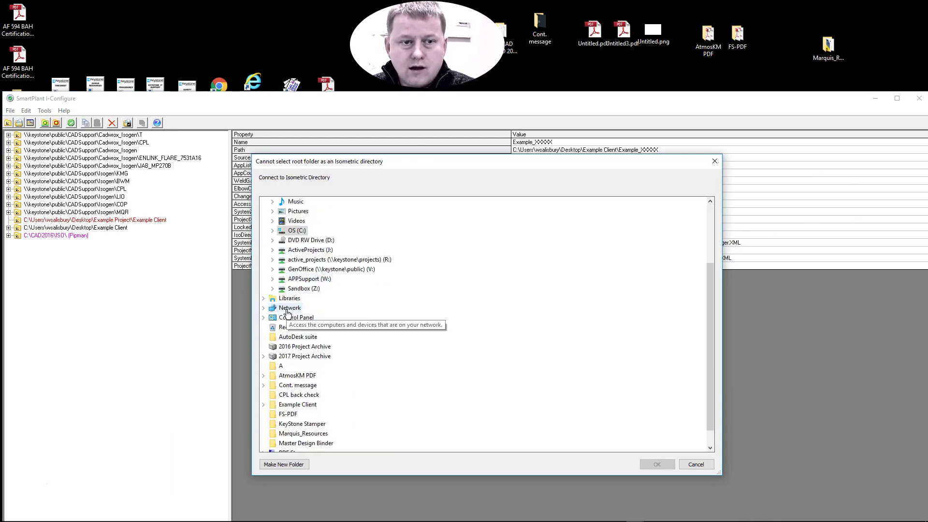
pyautogui.click(296, 279)
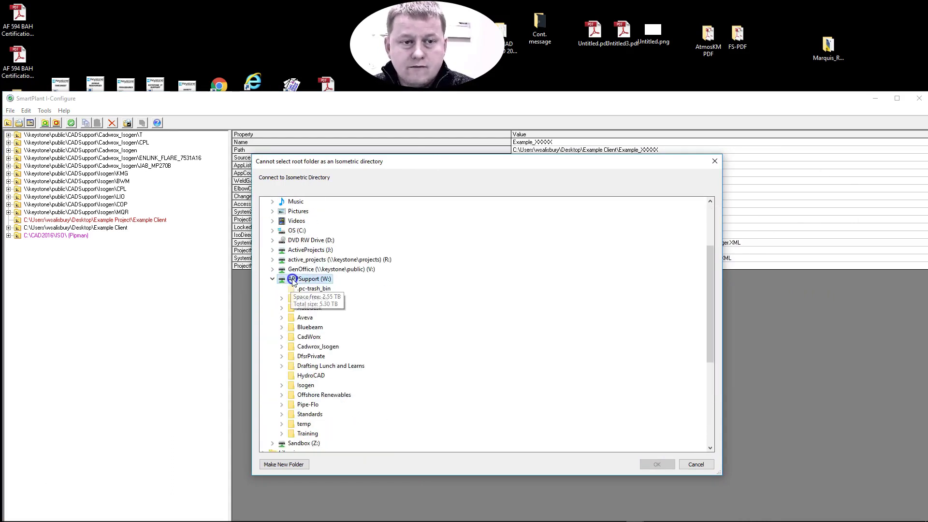
pyautogui.click(306, 386)
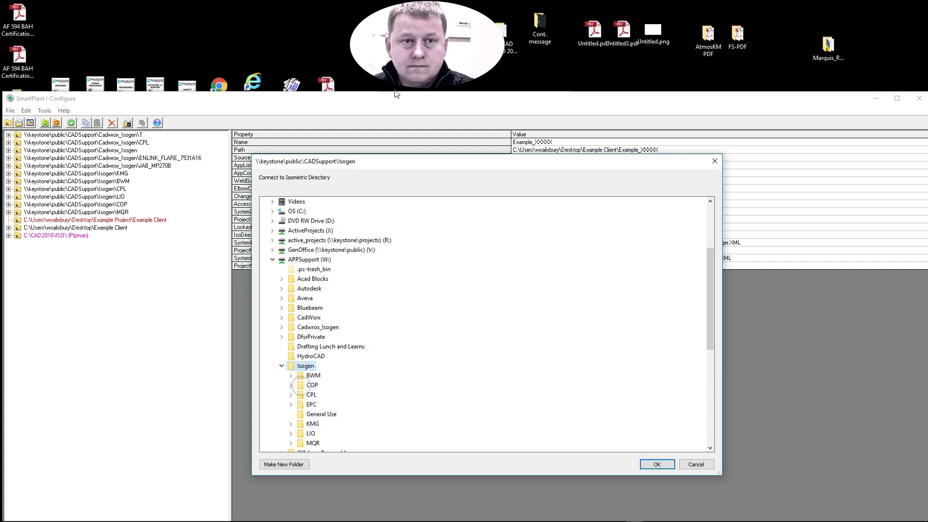
pyautogui.moveTo(398, 163); pyautogui.dragTo(381, 85)
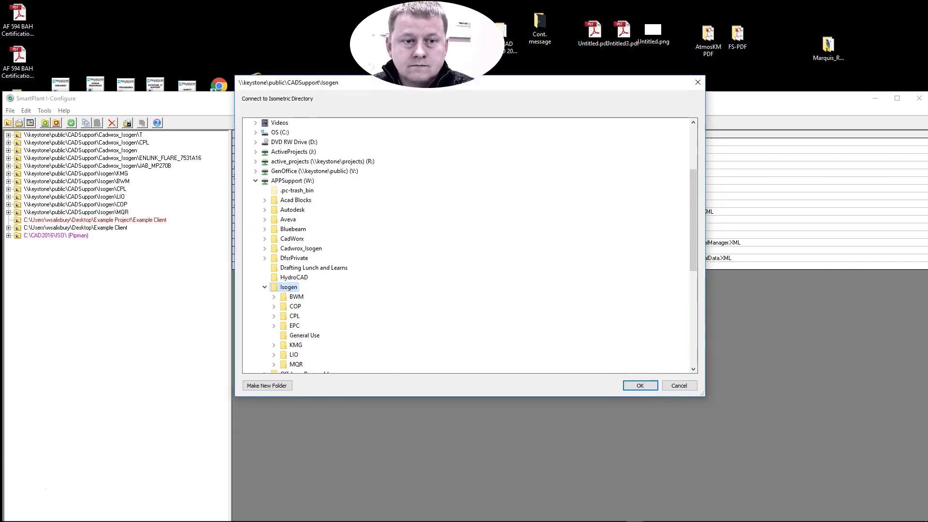
# Make a new folder inside Isogen and rename it DEN
pyautogui.click(274, 387)
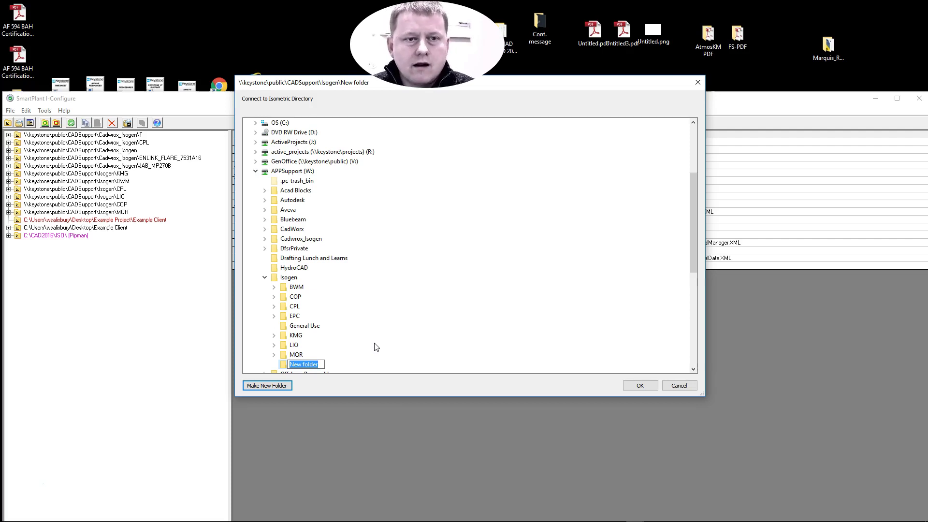
pyautogui.scroll(-1, 375, 347)
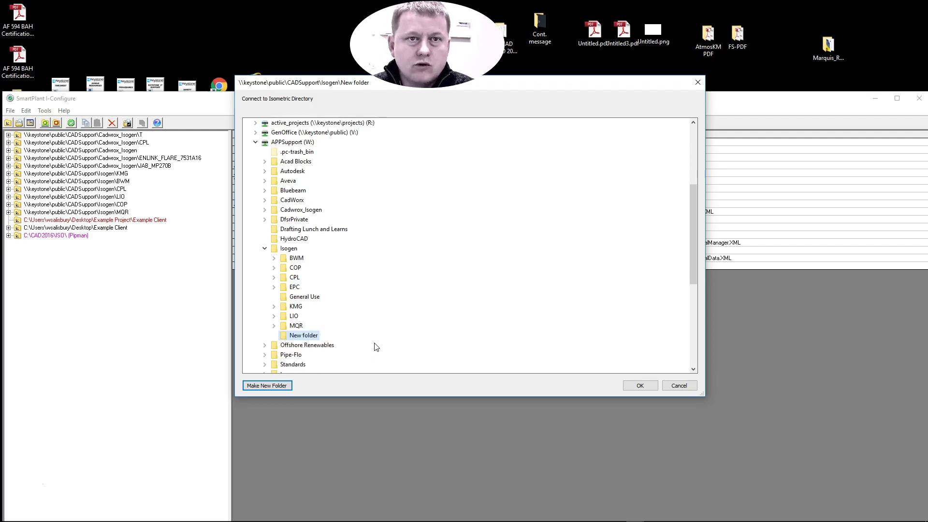
pyautogui.rightClick(302, 337)
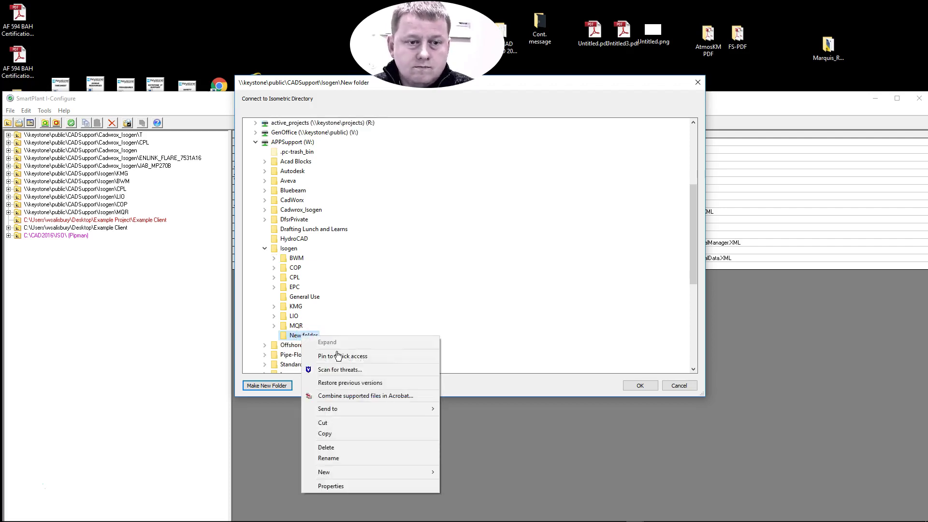
pyautogui.click(343, 458)
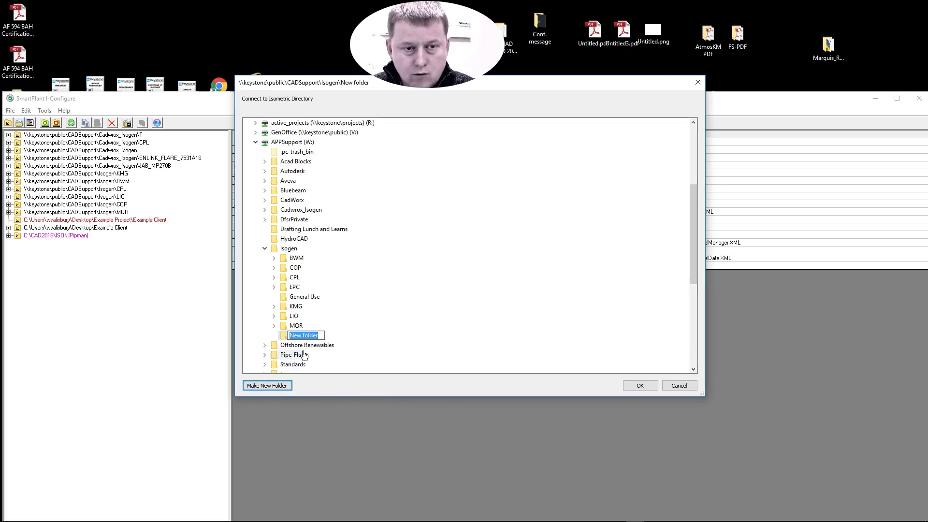
pyautogui.write('D')
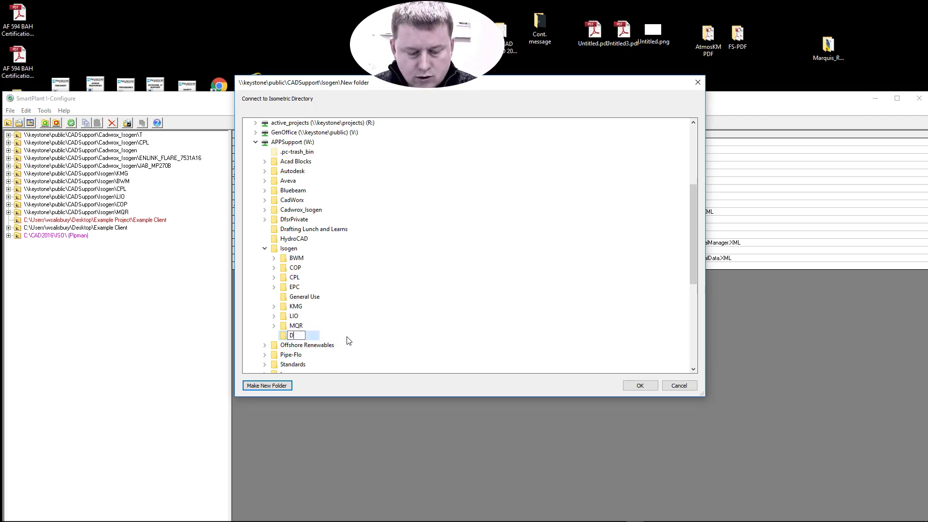
pyautogui.write('EN')
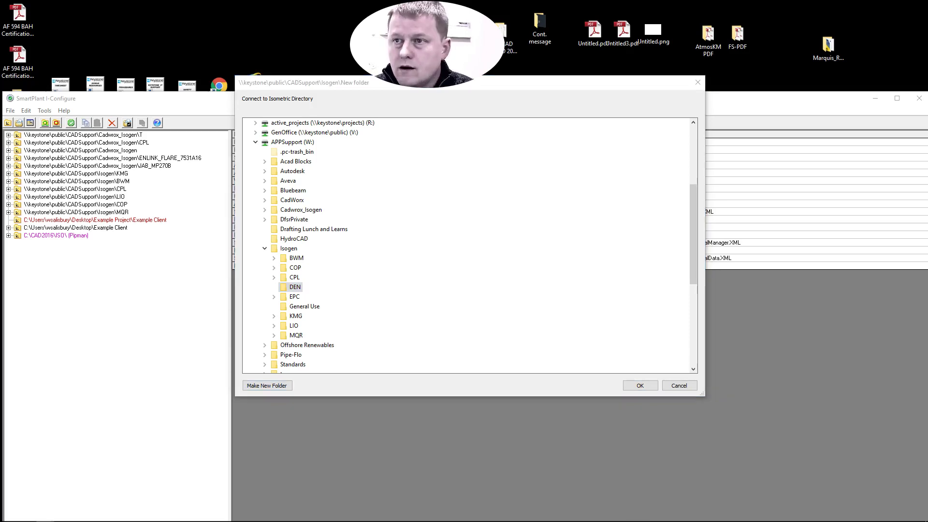
# In File Explorer, browse to APPSupport (W:) and open the Isogen folder
pyautogui.moveTo(574, 90); pyautogui.dragTo(459, 100)
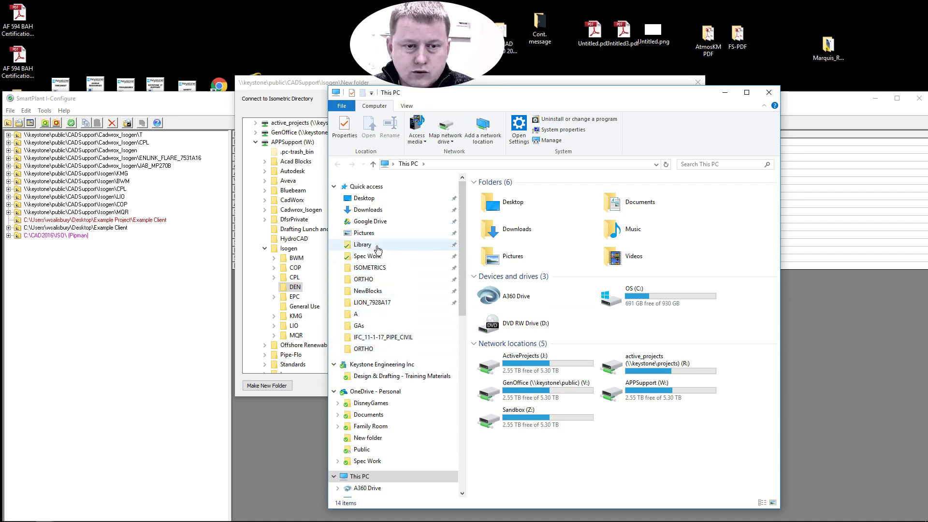
pyautogui.scroll(-2, 419, 460)
pyautogui.scroll(-3, 419, 460)
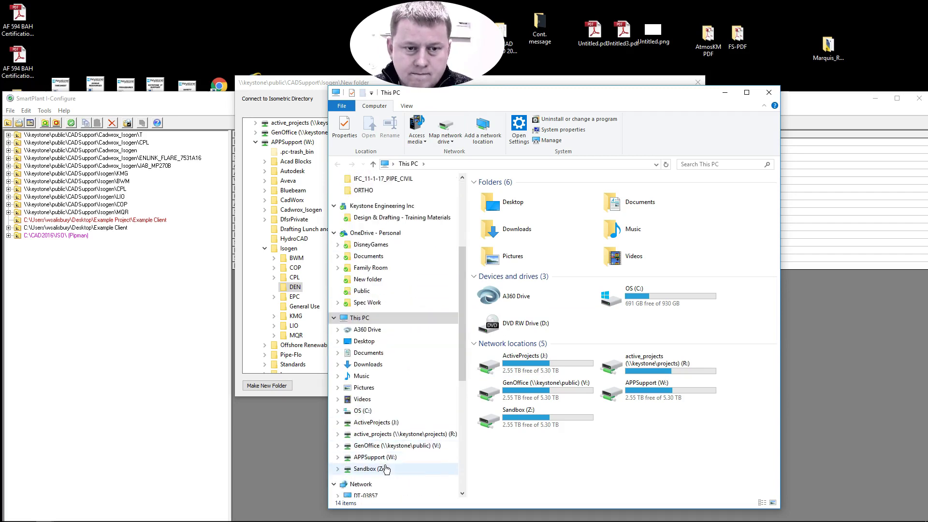
pyautogui.click(387, 458)
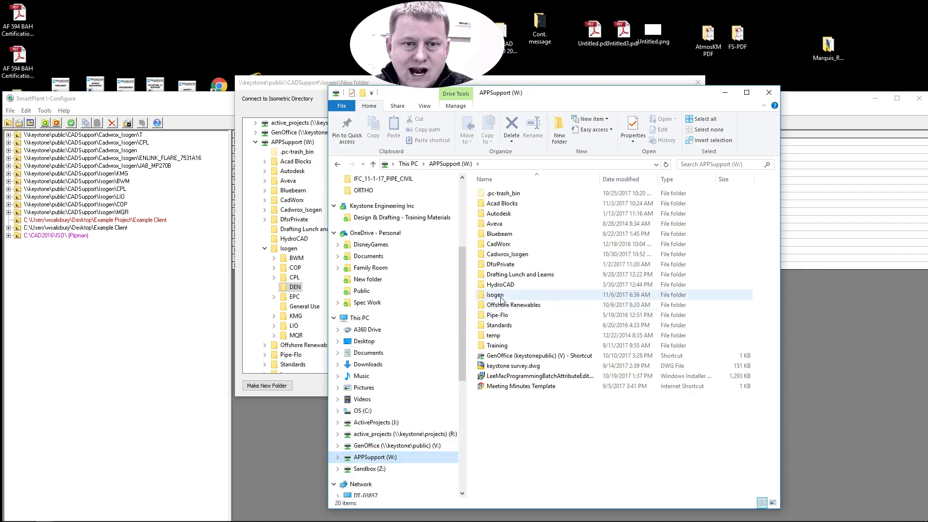
pyautogui.doubleClick(501, 296)
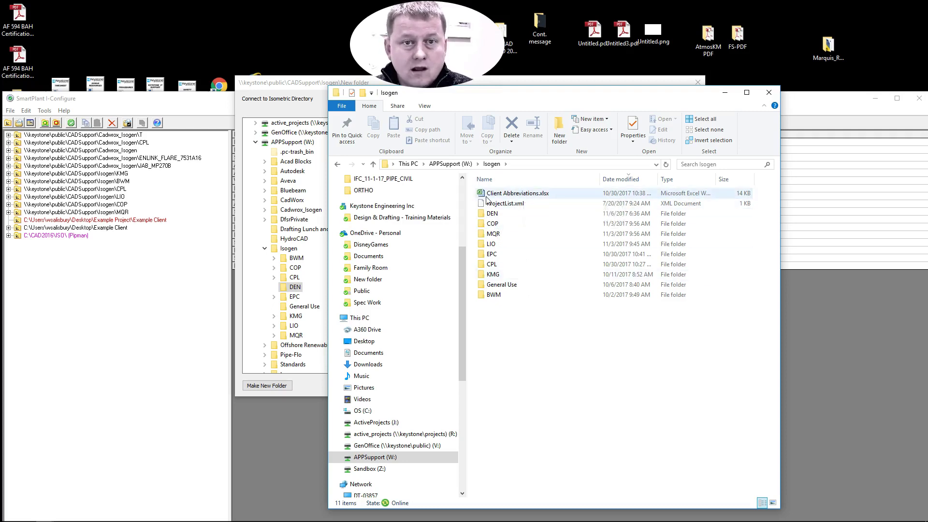
# In Client Abbreviations.xlsx, enter Denbury Resources in A11 and DEN in B11
pyautogui.doubleClick(529, 196)
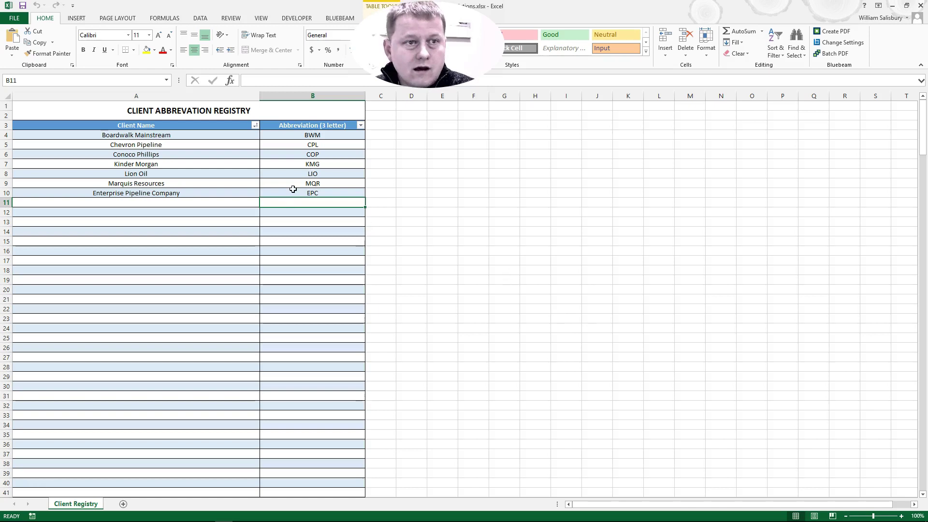
pyautogui.moveTo(386, 6); pyautogui.dragTo(426, 110)
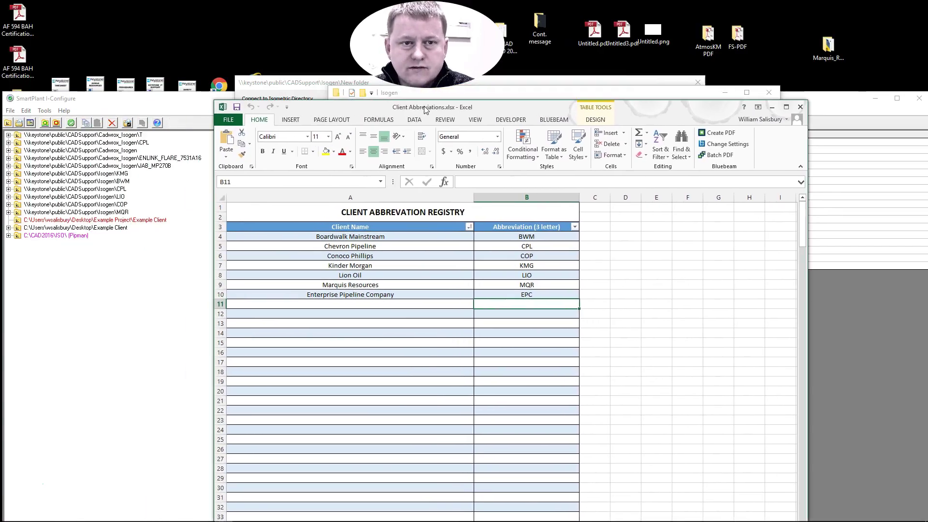
pyautogui.doubleClick(337, 304)
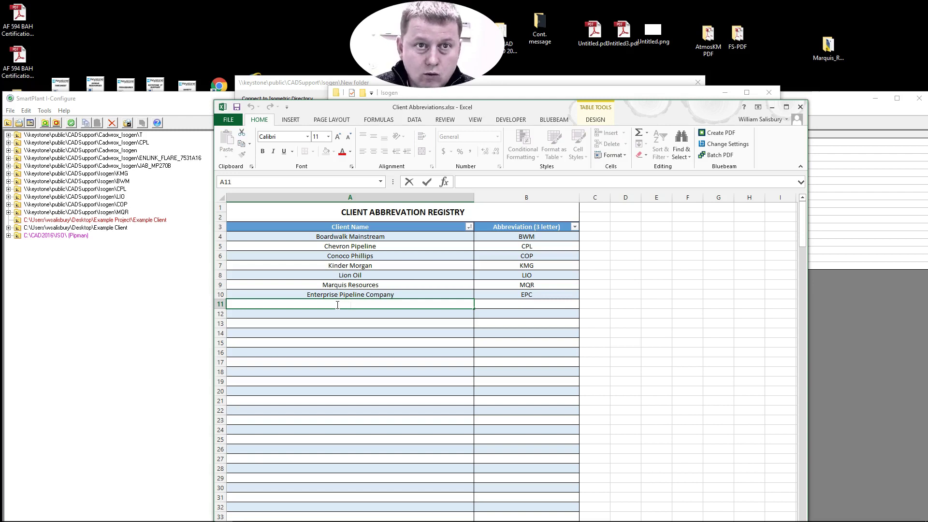
pyautogui.write('De')
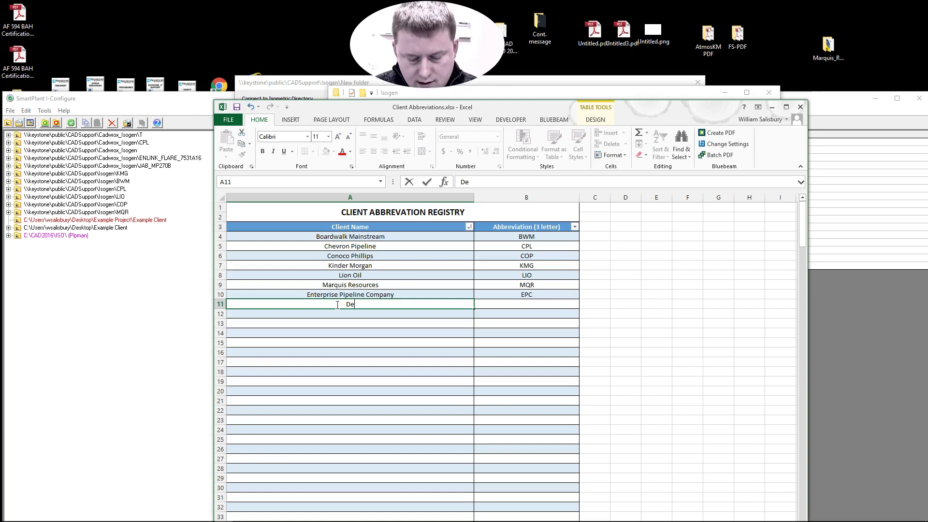
pyautogui.write('nbury')
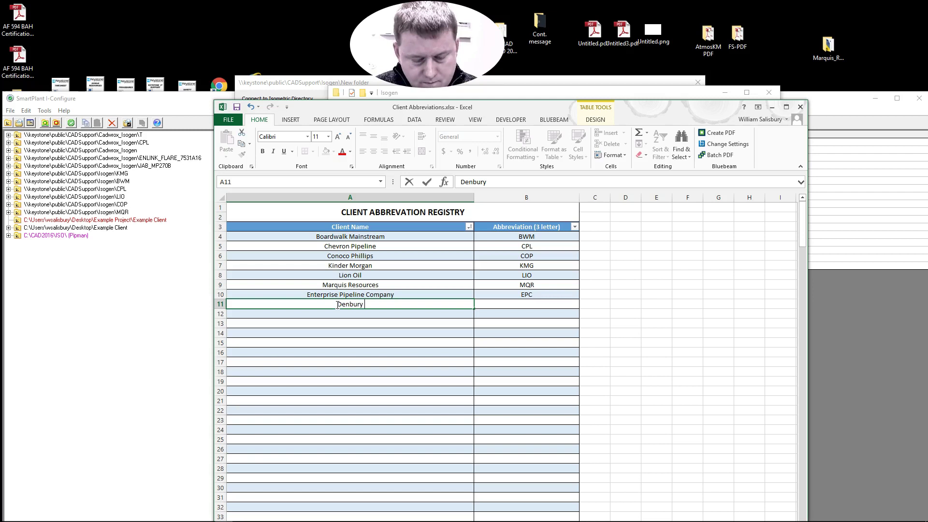
pyautogui.write(' Resources')
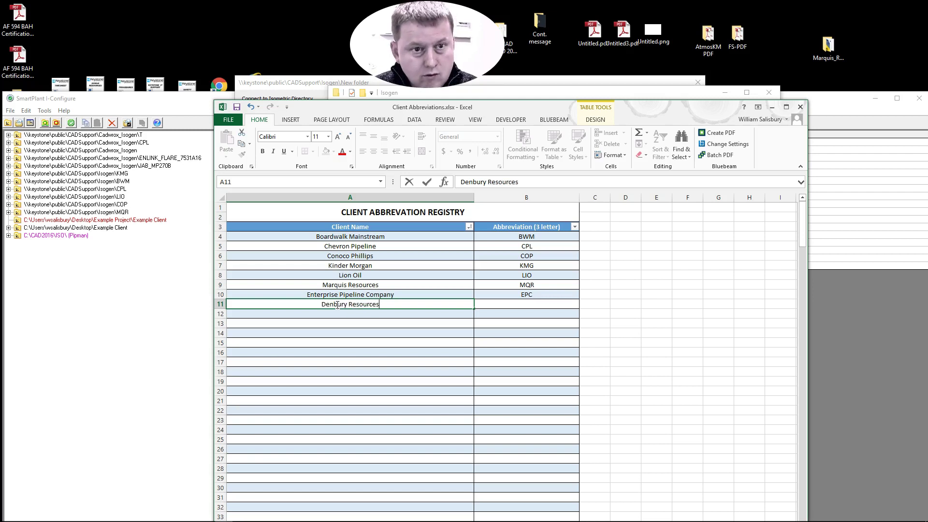
pyautogui.click(501, 343)
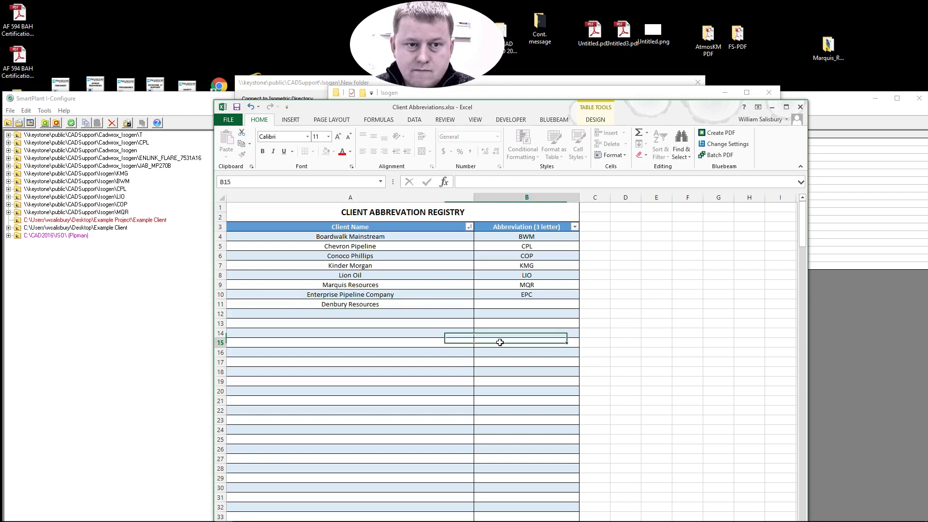
pyautogui.click(509, 304)
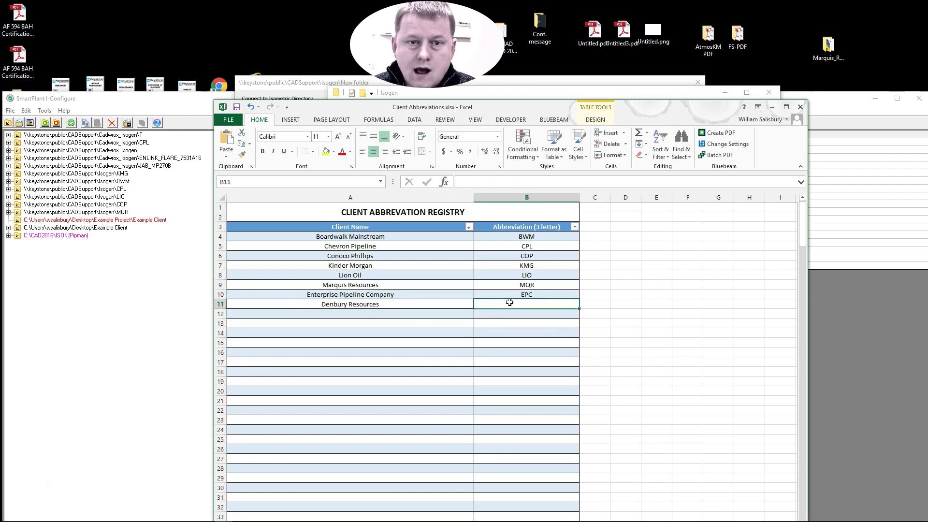
pyautogui.doubleClick(534, 305)
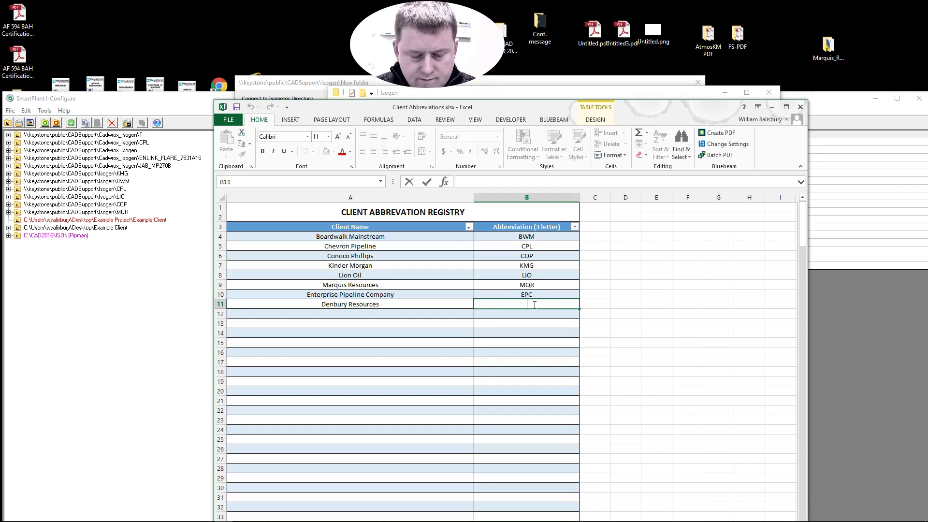
pyautogui.write('DEN')
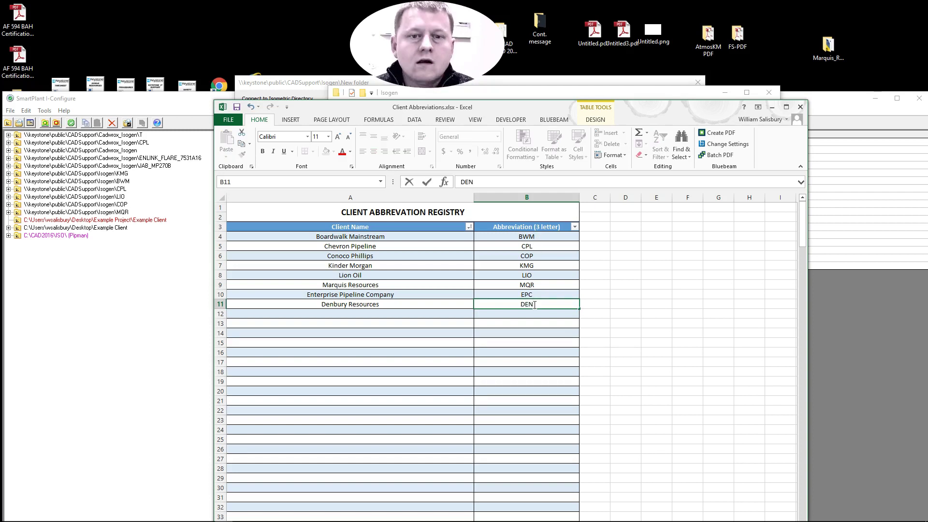
pyautogui.click(433, 382)
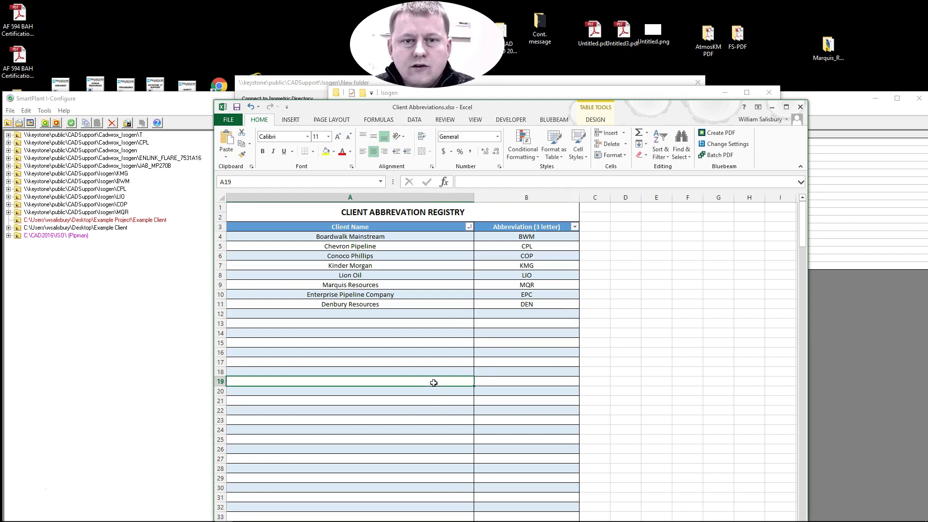
# Close the Client Abbreviations workbook, saving the changes
pyautogui.click(540, 256)
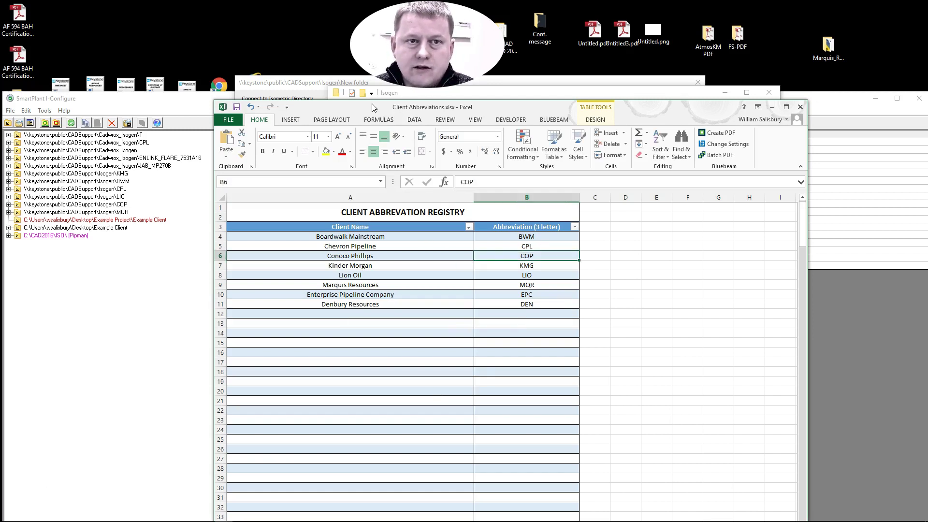
pyautogui.moveTo(373, 104); pyautogui.dragTo(716, 115)
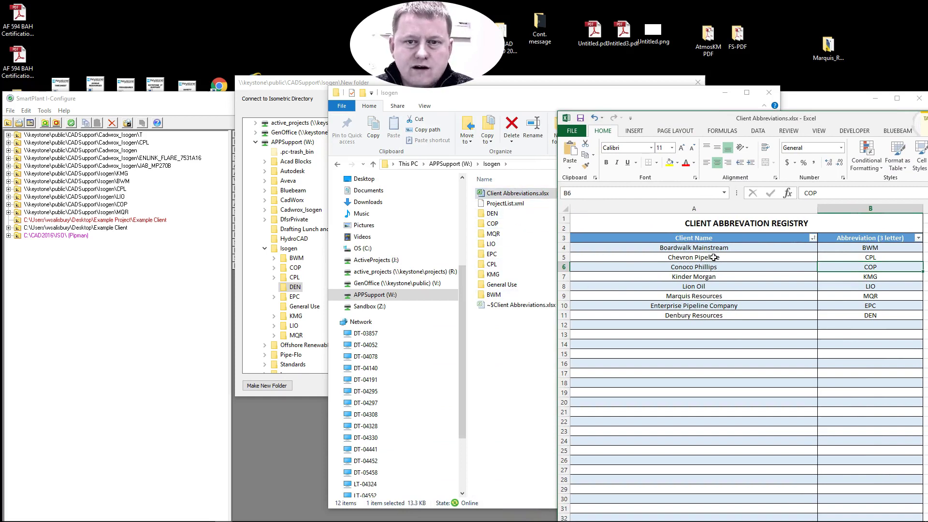
pyautogui.moveTo(716, 118); pyautogui.dragTo(372, 122)
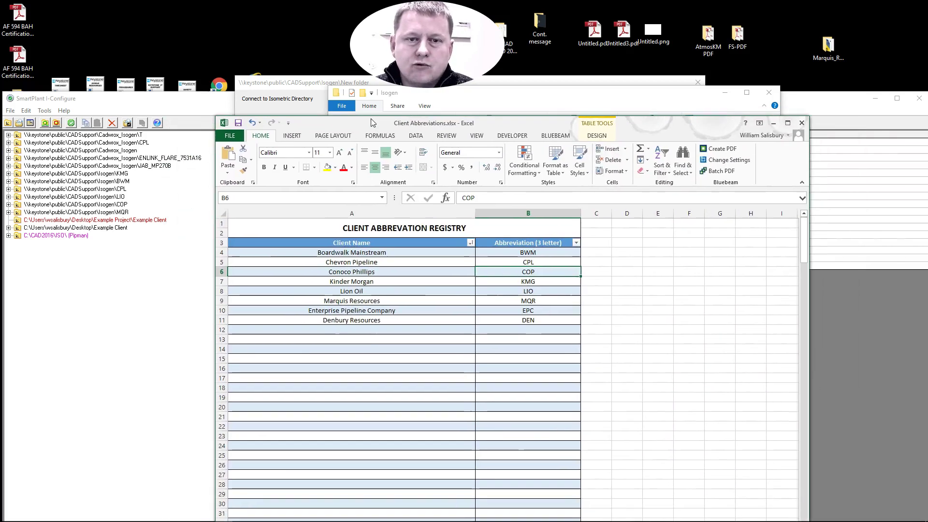
pyautogui.click(803, 123)
pyautogui.click(419, 276)
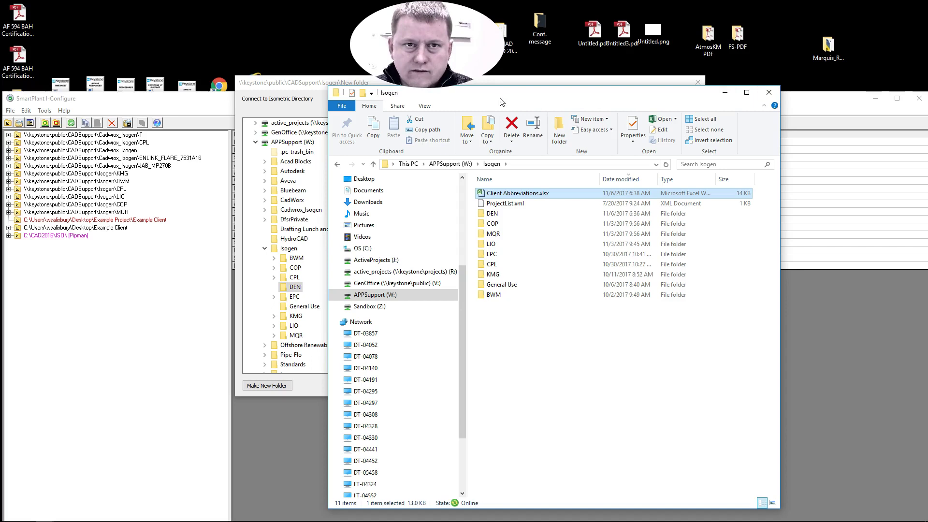
# Connect Isogen\DEN as the isometric directory and save the configuration
pyautogui.moveTo(502, 101); pyautogui.dragTo(927, 97)
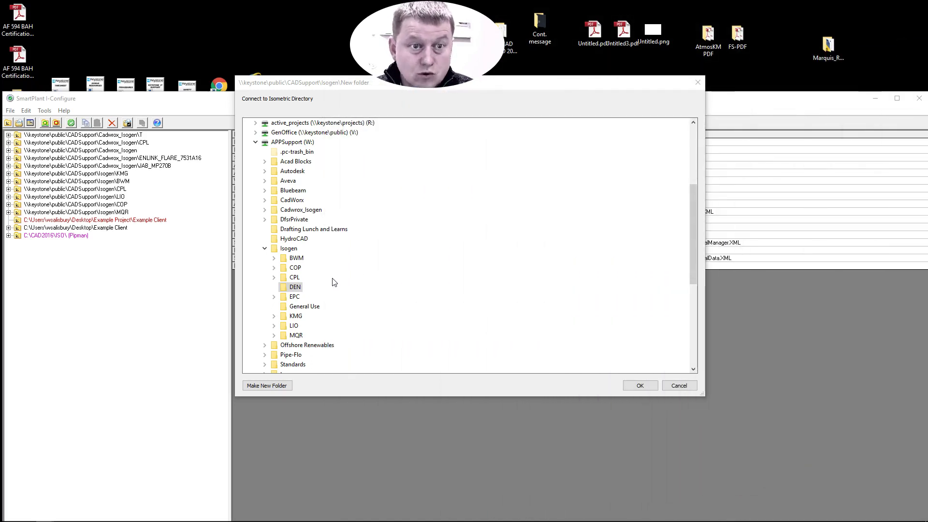
pyautogui.click(295, 288)
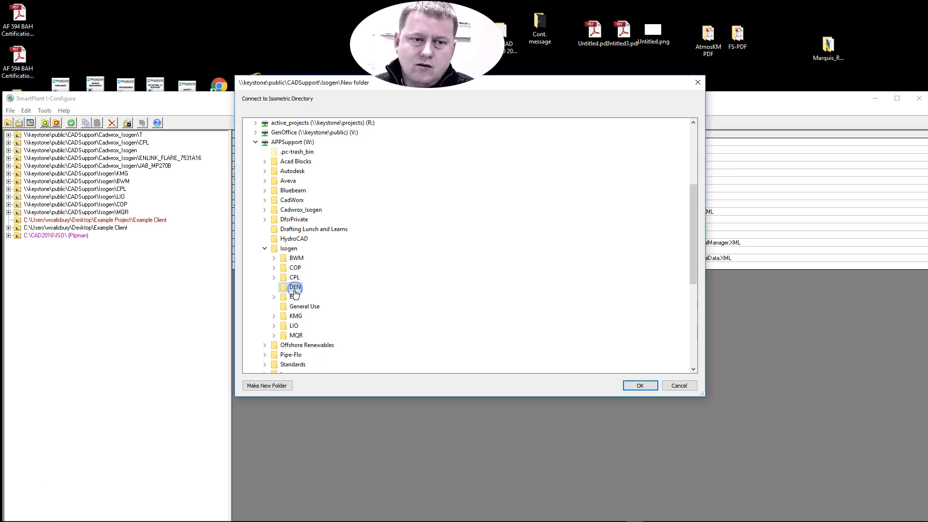
pyautogui.click(639, 388)
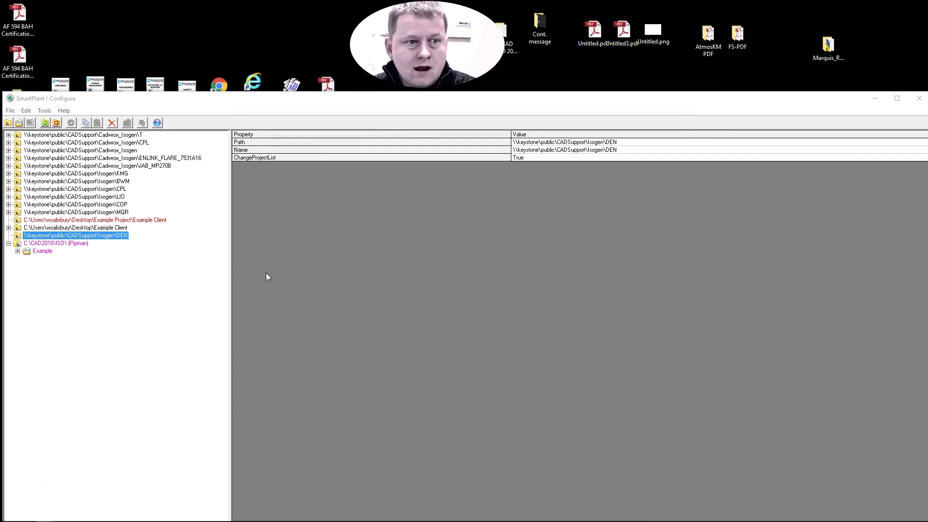
pyautogui.click(28, 121)
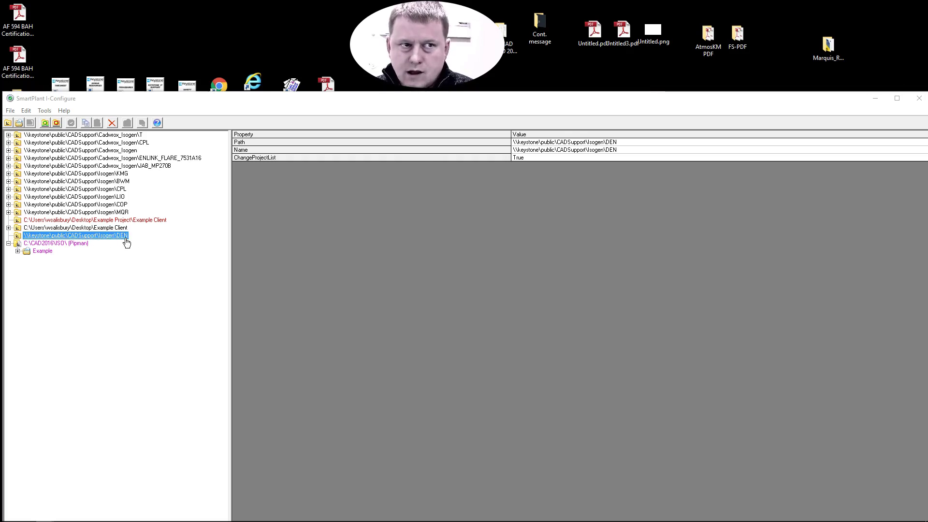
# Start a new project in the DEN directory named 778801
pyautogui.click(18, 123)
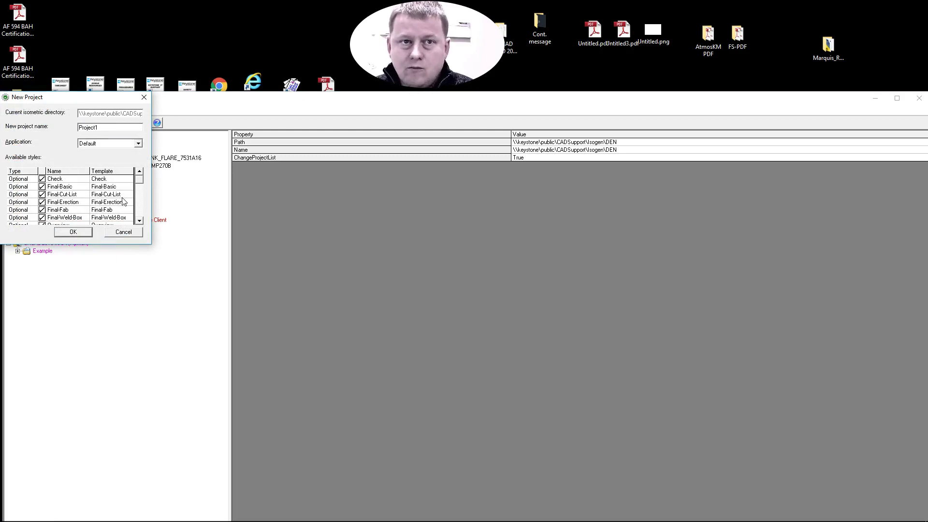
pyautogui.hotkey('shift', 'Home')
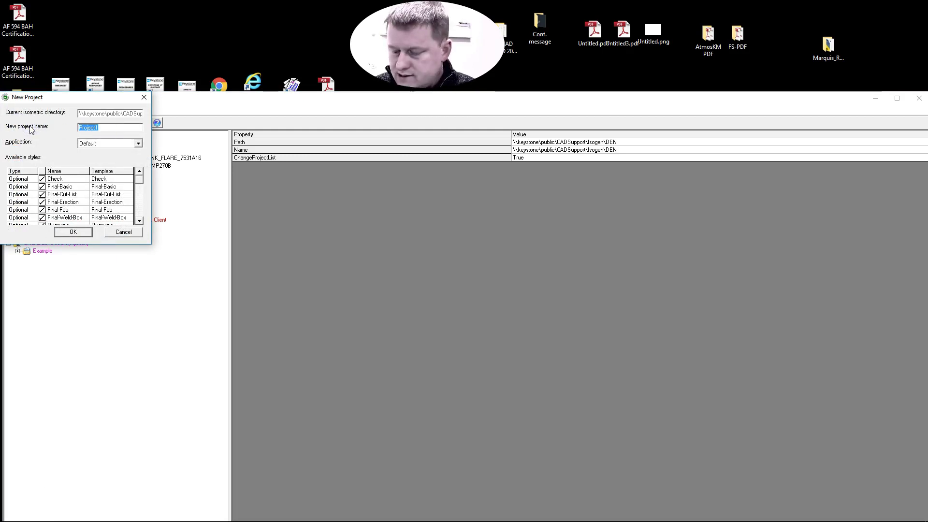
pyautogui.write('778801')
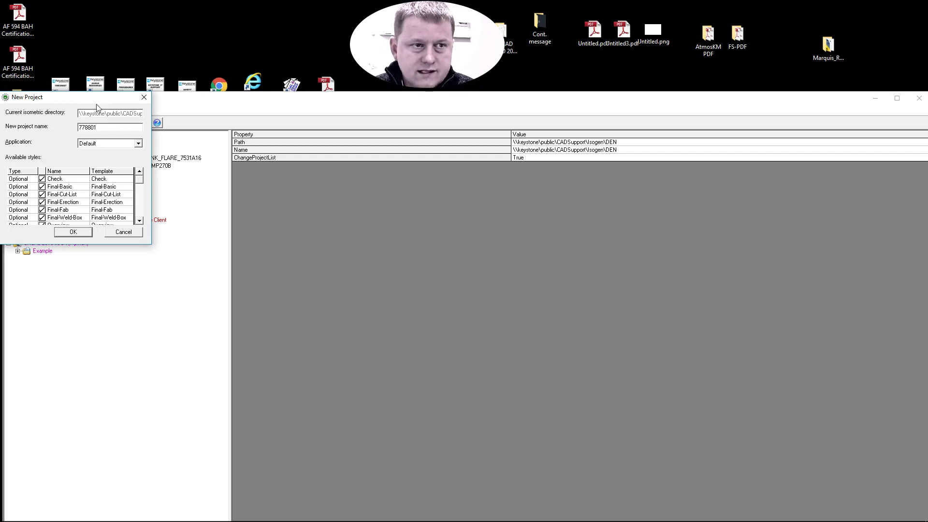
pyautogui.moveTo(74, 96); pyautogui.dragTo(259, 115)
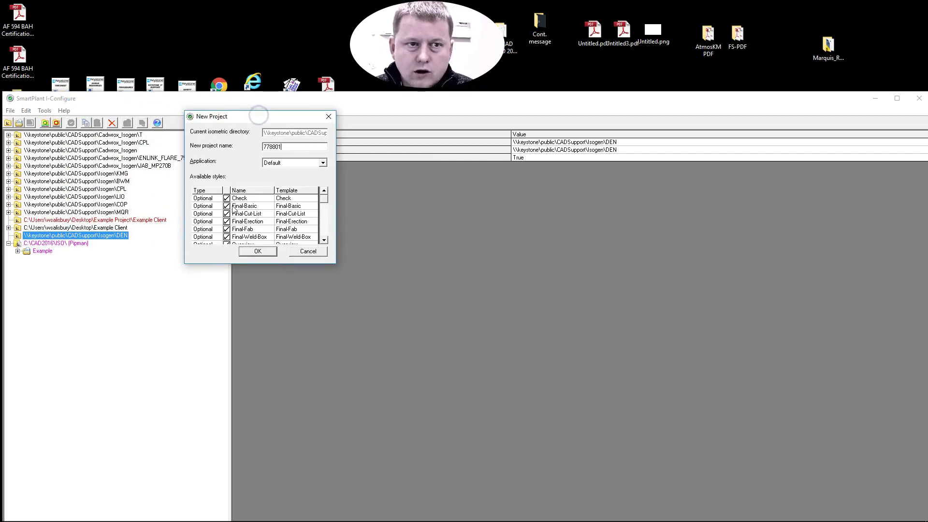
# Uncheck every style except Check and create project 778801
pyautogui.click(227, 206)
pyautogui.click(227, 214)
pyautogui.click(227, 222)
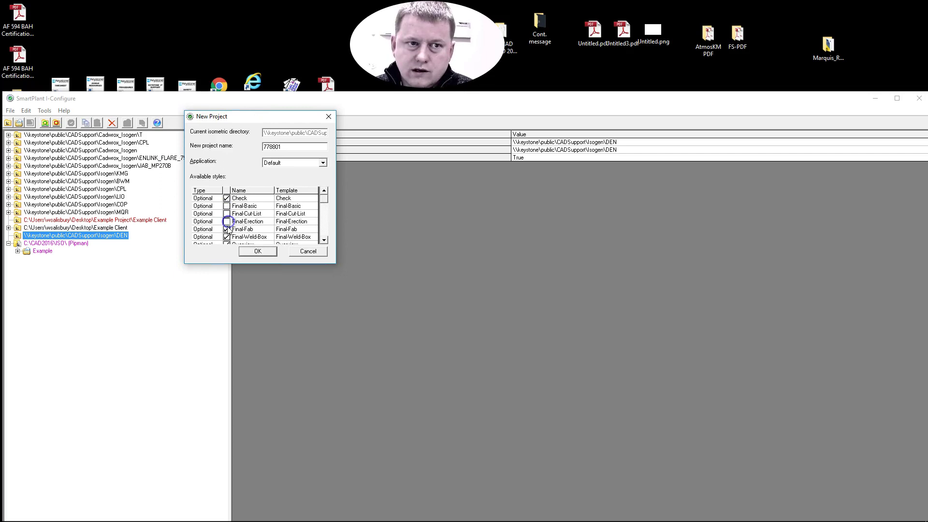
pyautogui.click(227, 229)
pyautogui.click(227, 237)
pyautogui.click(324, 204)
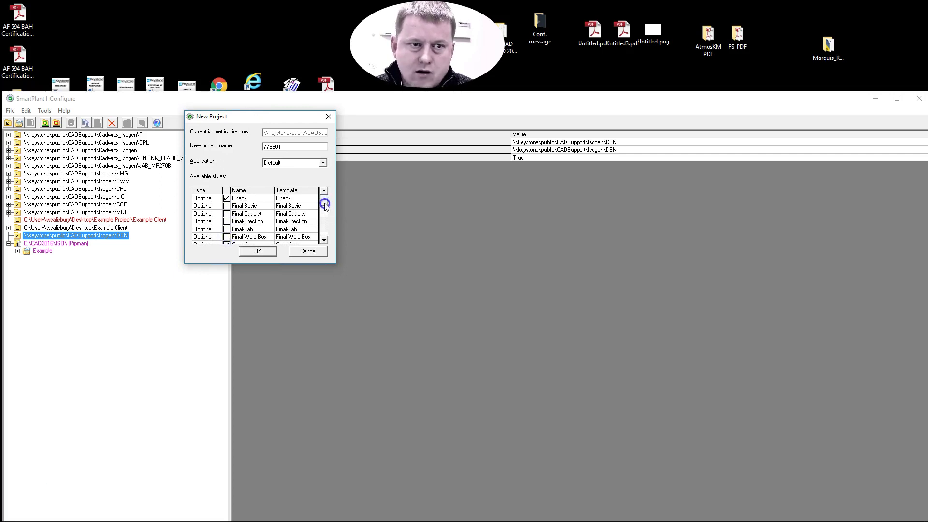
pyautogui.click(324, 240)
pyautogui.click(227, 237)
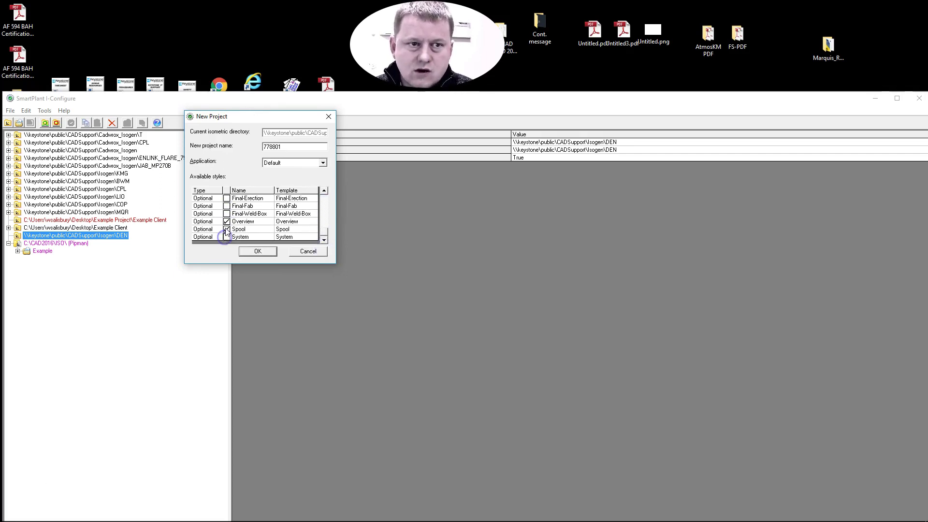
pyautogui.click(227, 230)
pyautogui.click(227, 221)
pyautogui.click(324, 208)
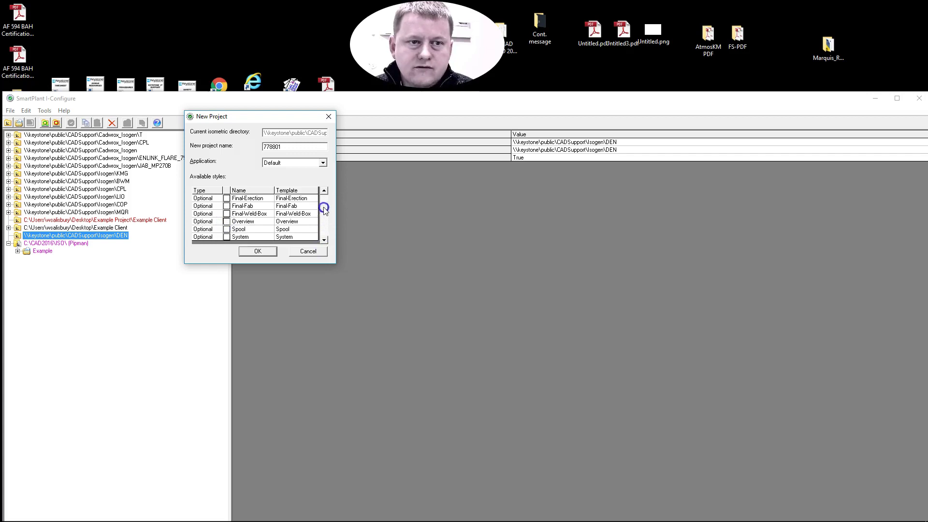
pyautogui.click(323, 193)
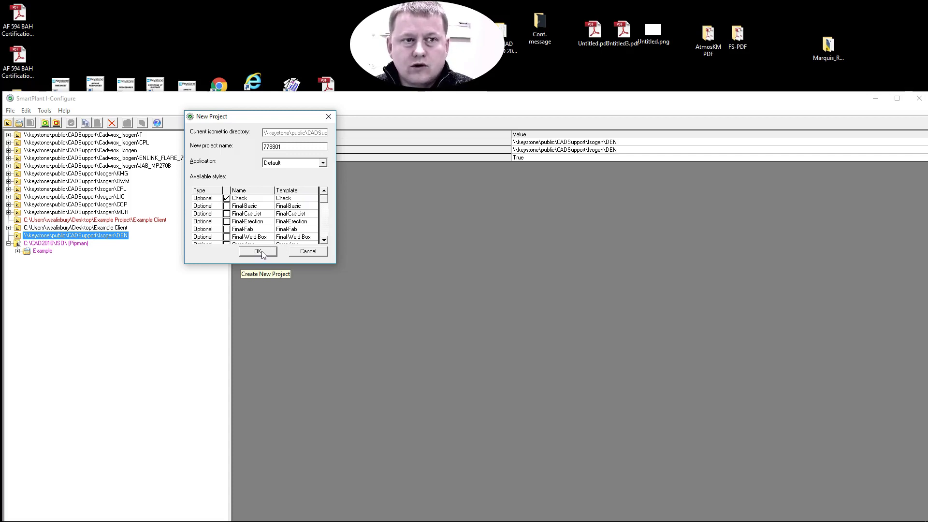
pyautogui.moveTo(260, 120); pyautogui.dragTo(314, 182)
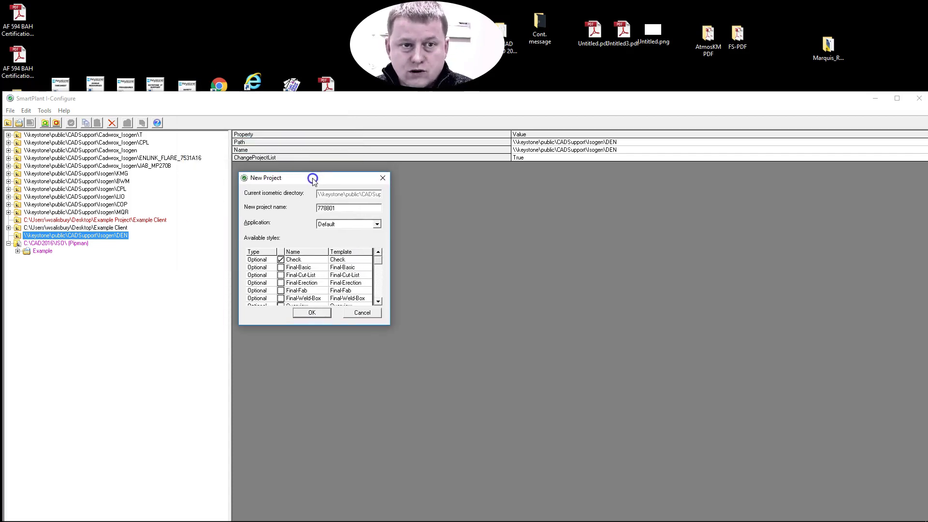
pyautogui.click(311, 313)
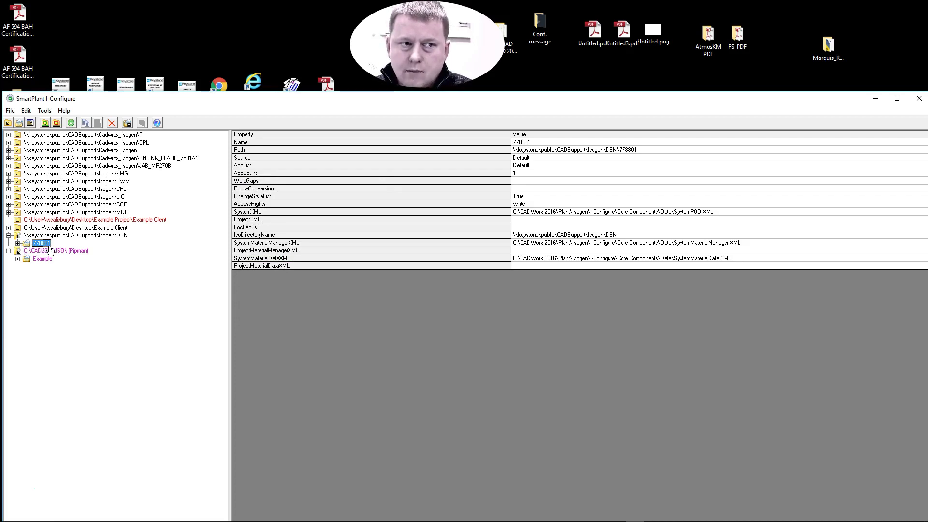
# Expand project 778801, the LIO directory and its 7928A17 project in the tree
pyautogui.click(18, 244)
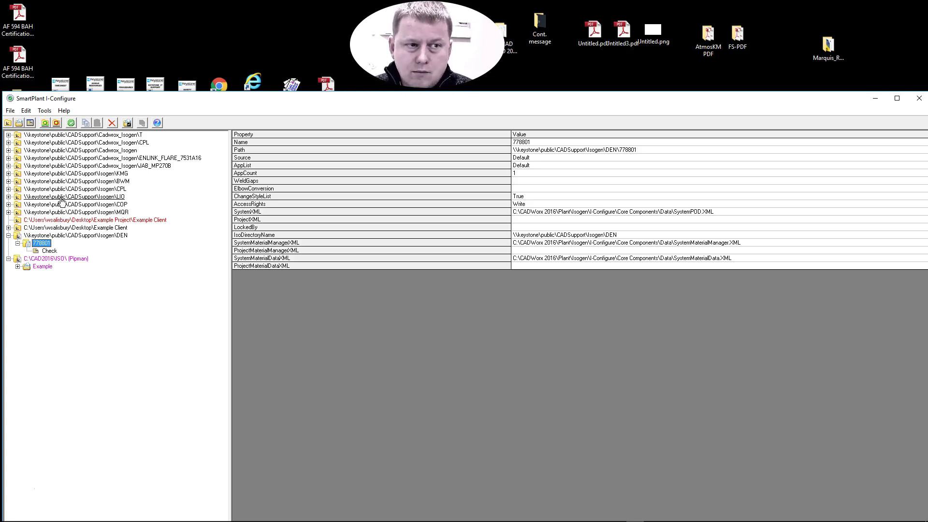
pyautogui.click(8, 197)
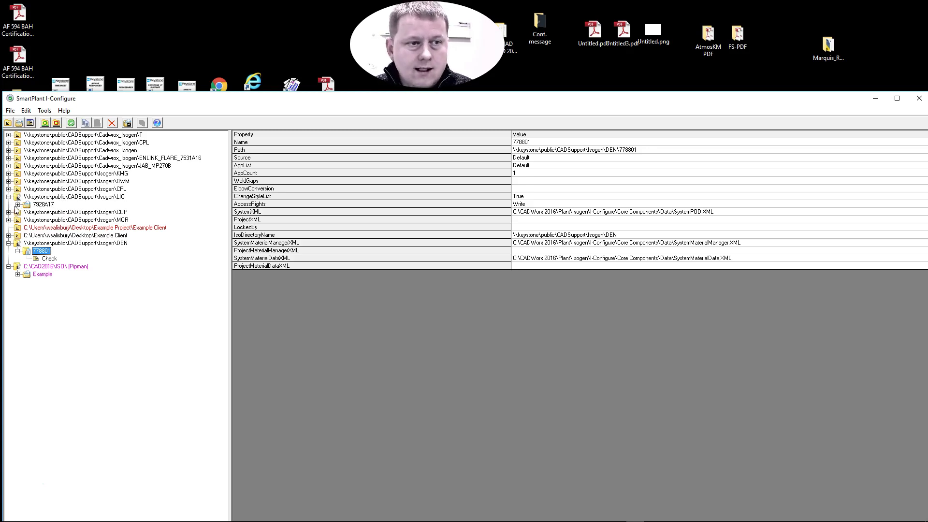
pyautogui.click(17, 205)
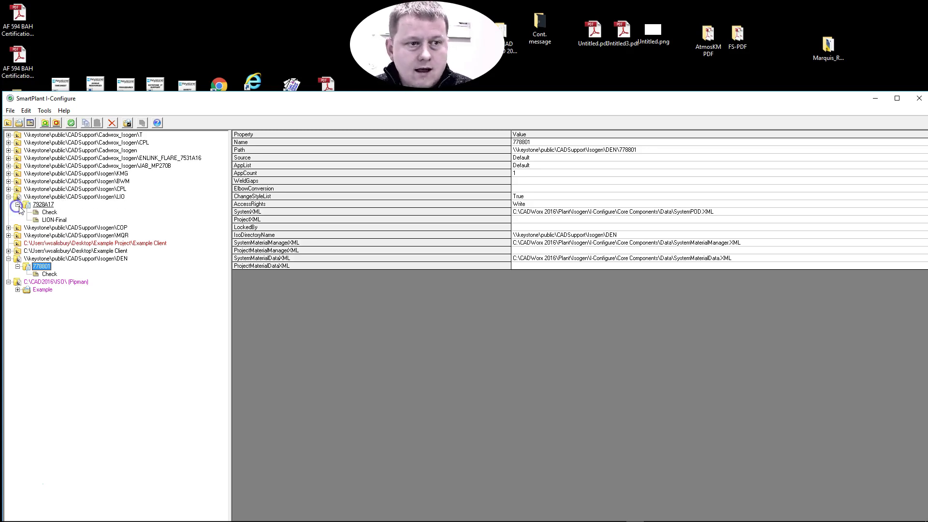
# Copy the LION-Final style from project 7928A17
pyautogui.click(54, 220)
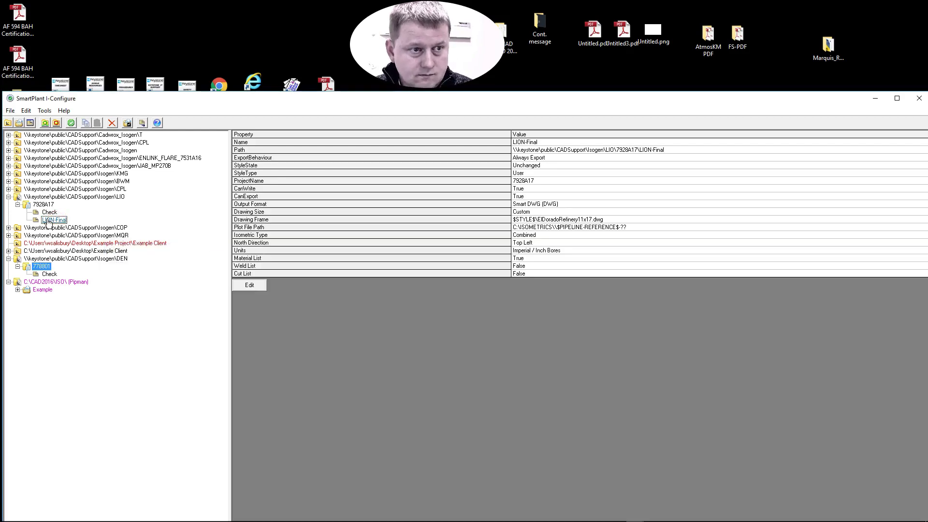
pyautogui.rightClick(48, 222)
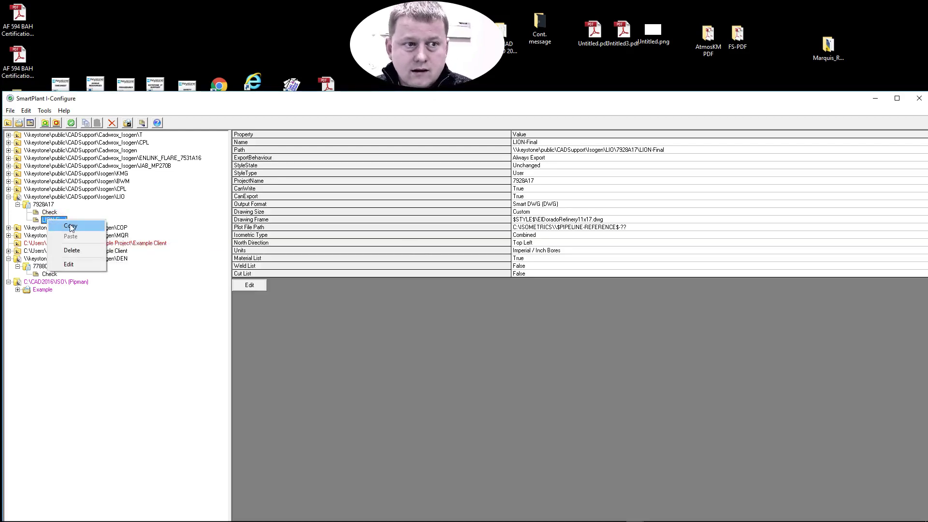
pyautogui.click(70, 226)
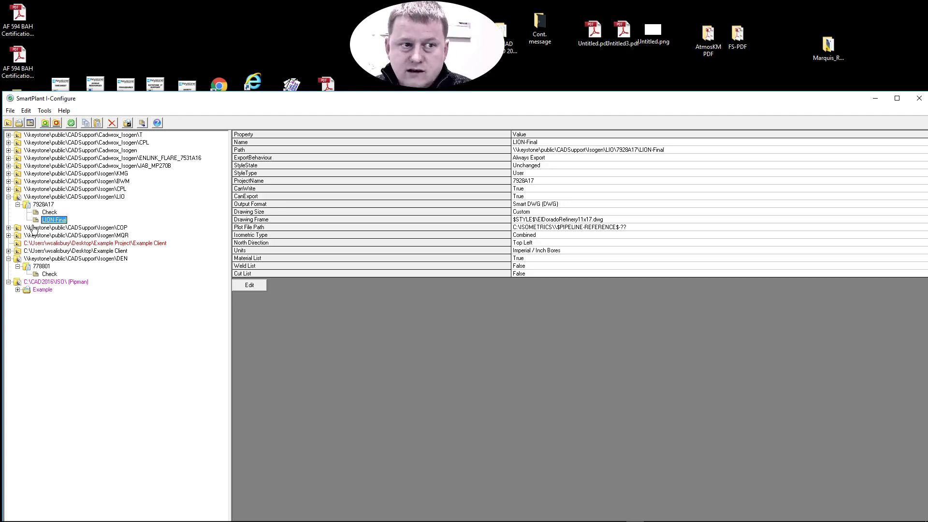
# Paste it into project 778801 under the new name DEN-Final
pyautogui.click(41, 267)
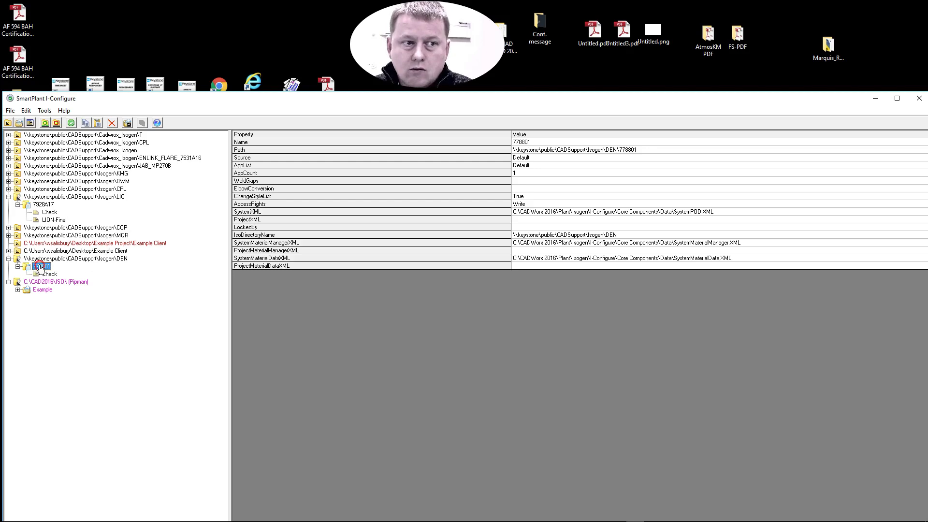
pyautogui.rightClick(41, 267)
pyautogui.click(65, 285)
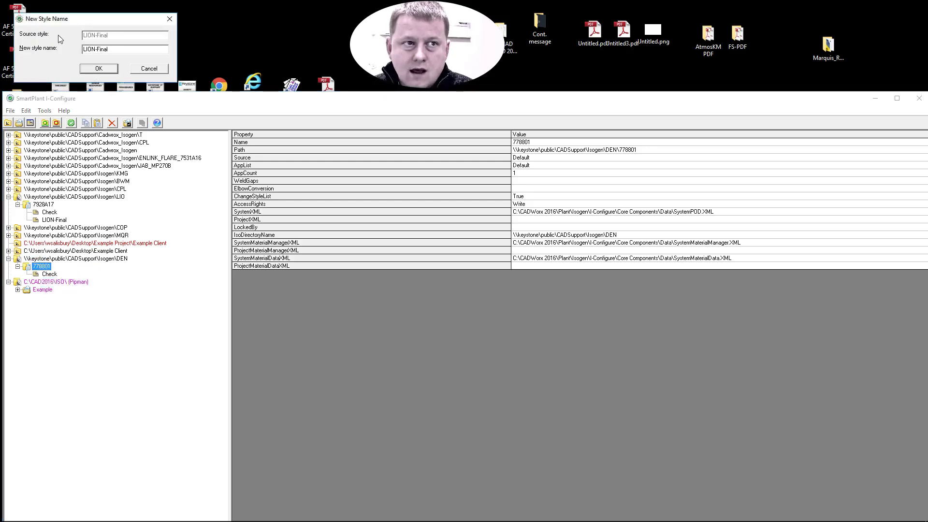
pyautogui.moveTo(63, 20); pyautogui.dragTo(318, 303)
pyautogui.moveTo(370, 331); pyautogui.dragTo(240, 322)
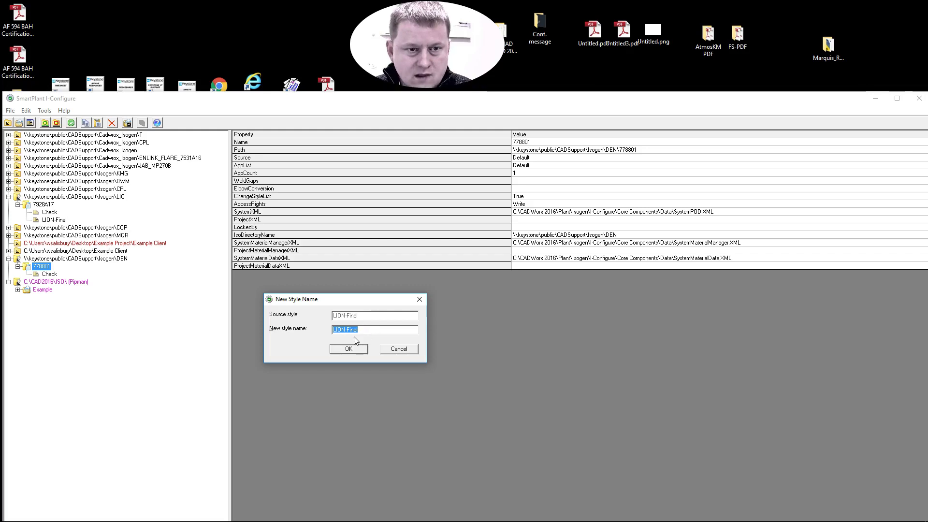
pyautogui.moveTo(346, 331); pyautogui.dragTo(303, 336)
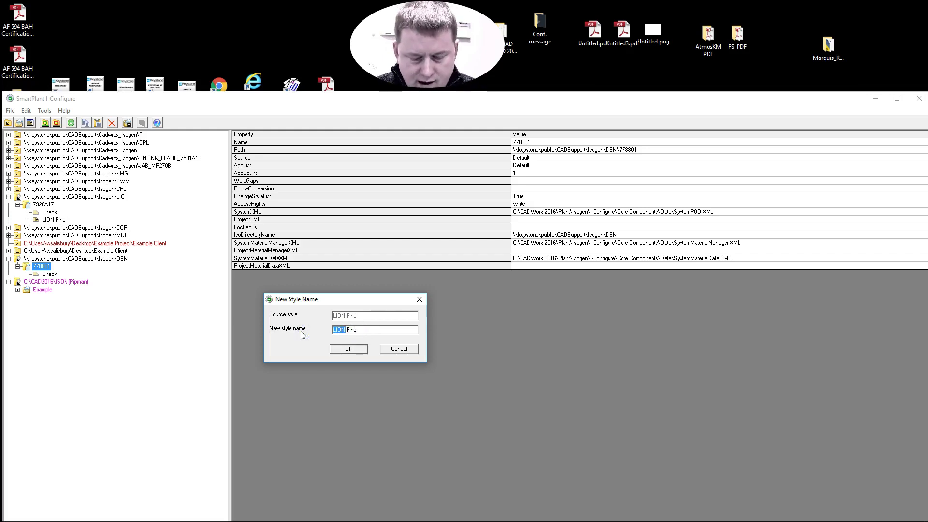
pyautogui.write('DEN')
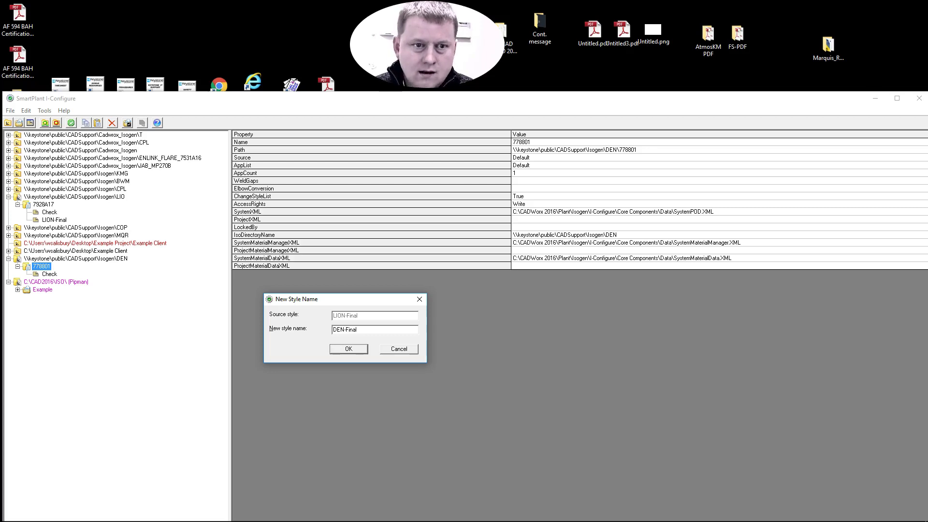
pyautogui.click(360, 350)
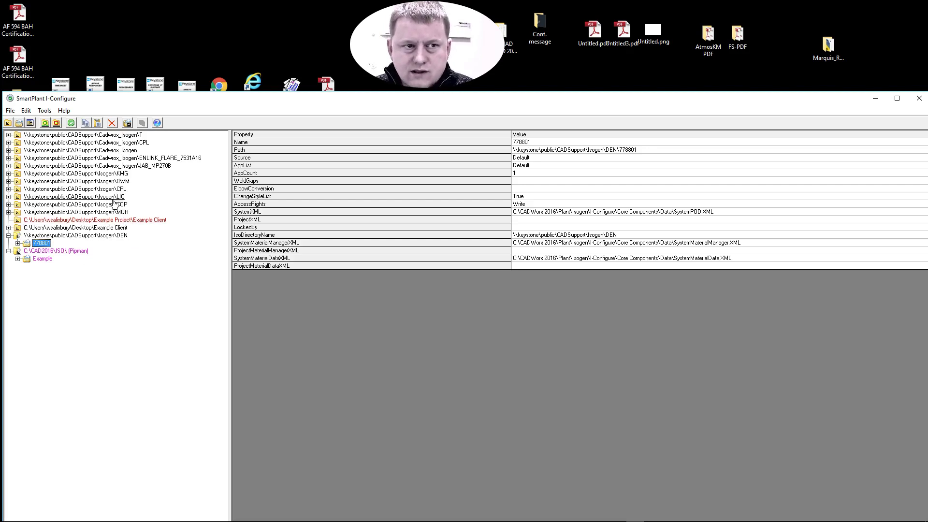
# Expand project 778801, select the DEN-Final style and open its Isogen Configuration window for editing
pyautogui.doubleClick(48, 245)
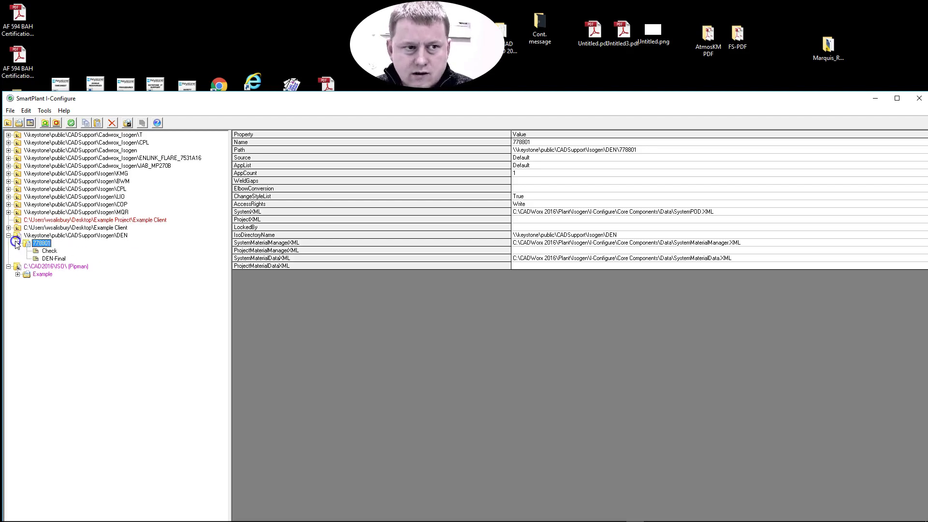
pyautogui.click(55, 259)
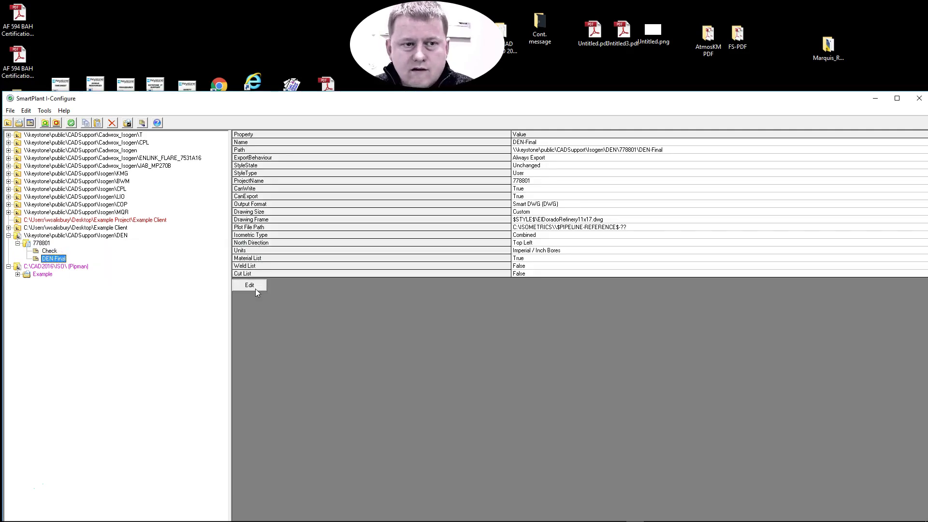
pyautogui.click(254, 286)
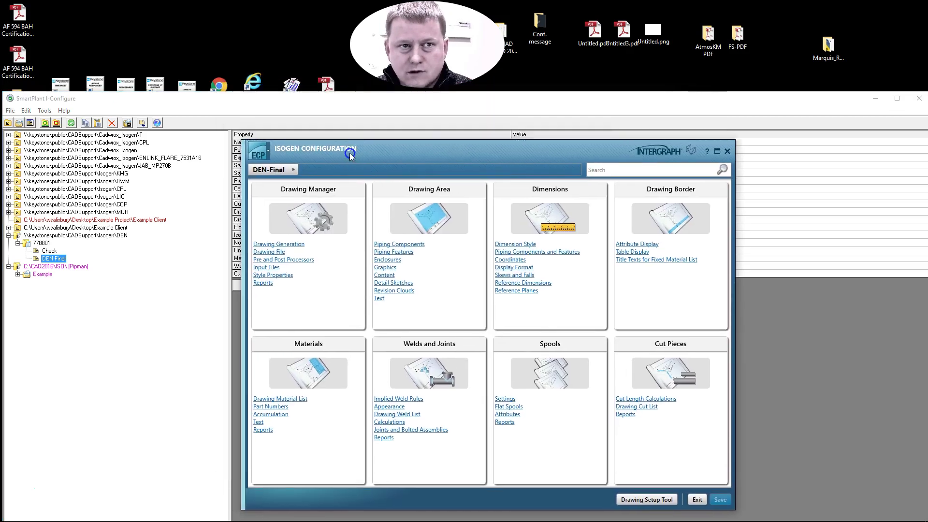
pyautogui.moveTo(350, 153); pyautogui.dragTo(391, 143)
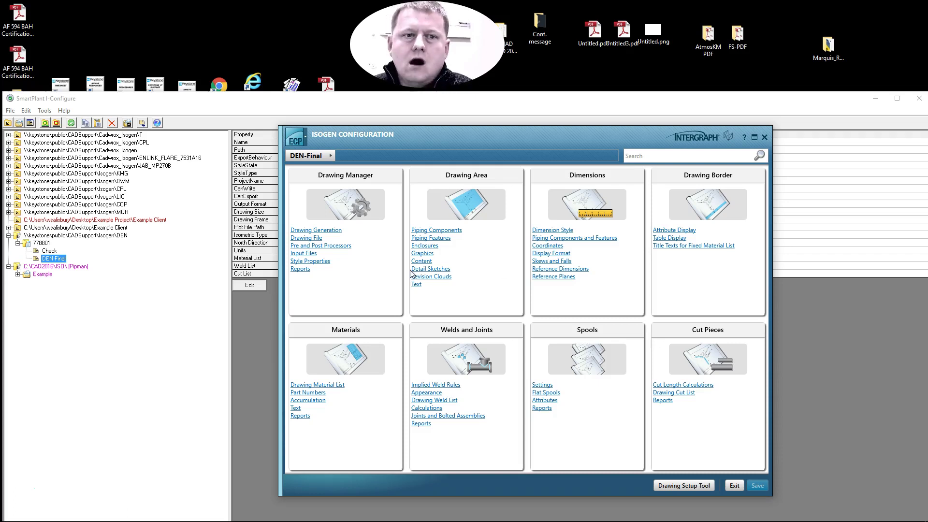
# Launch DEN-Final's Drawing Setup Tool, showing the ElDoradoRefinery11x17.dwg backing sheet at 16 by 10 inches
pyautogui.click(684, 486)
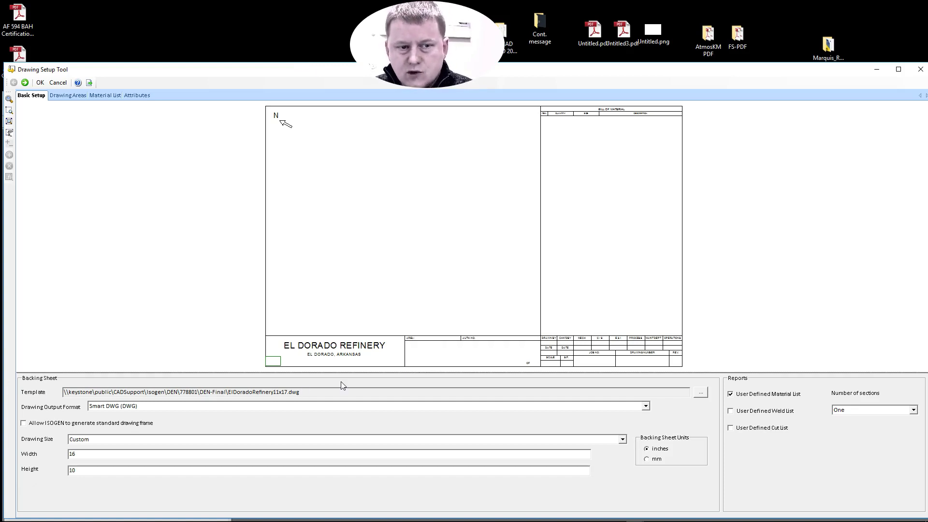
# Browse for a new backing sheet template, looking inside the DEN\778801\DEN-Final folder
pyautogui.click(702, 393)
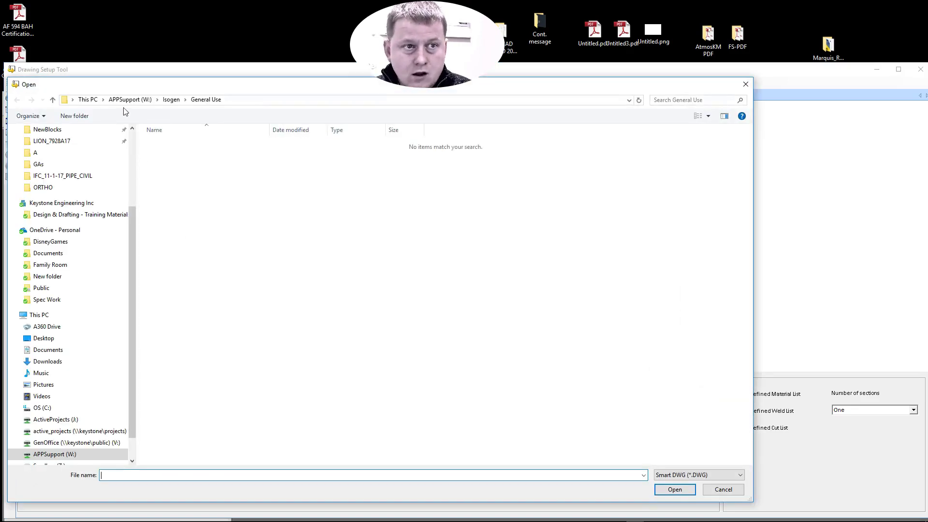
pyautogui.click(171, 100)
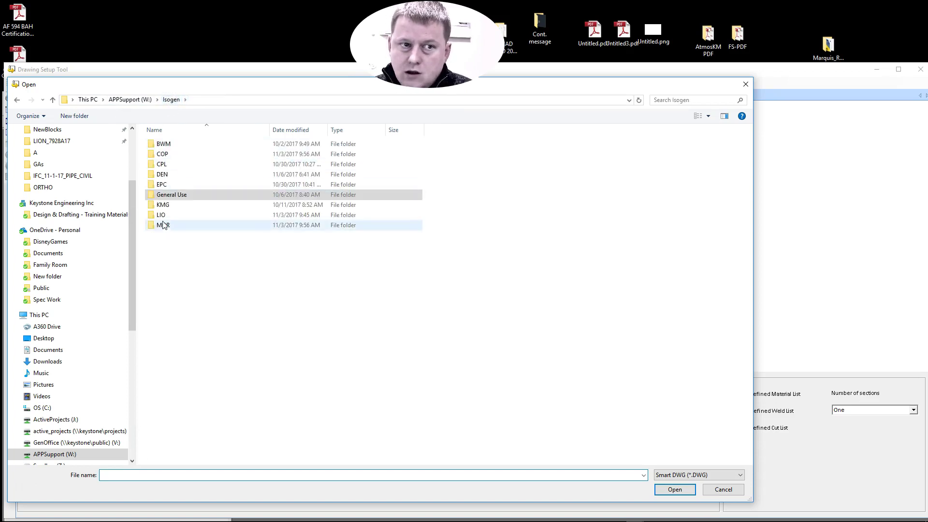
pyautogui.doubleClick(161, 176)
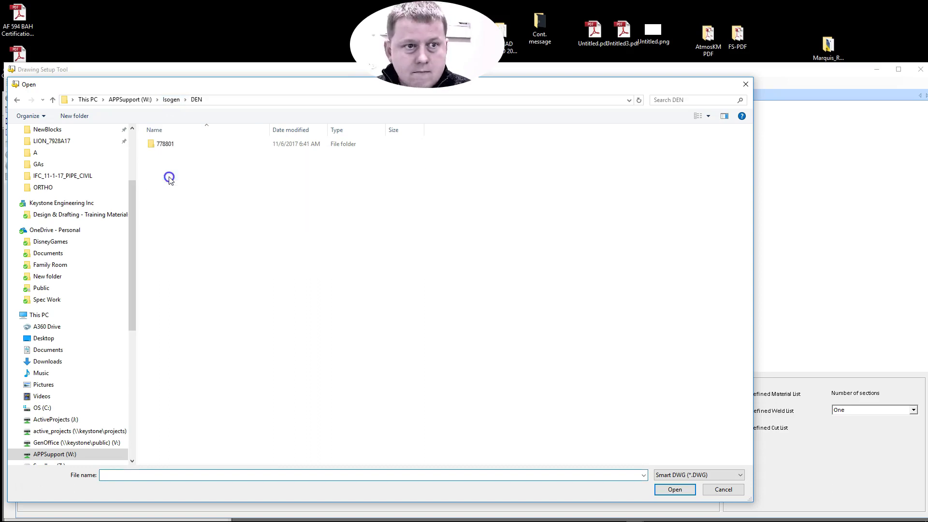
pyautogui.doubleClick(166, 145)
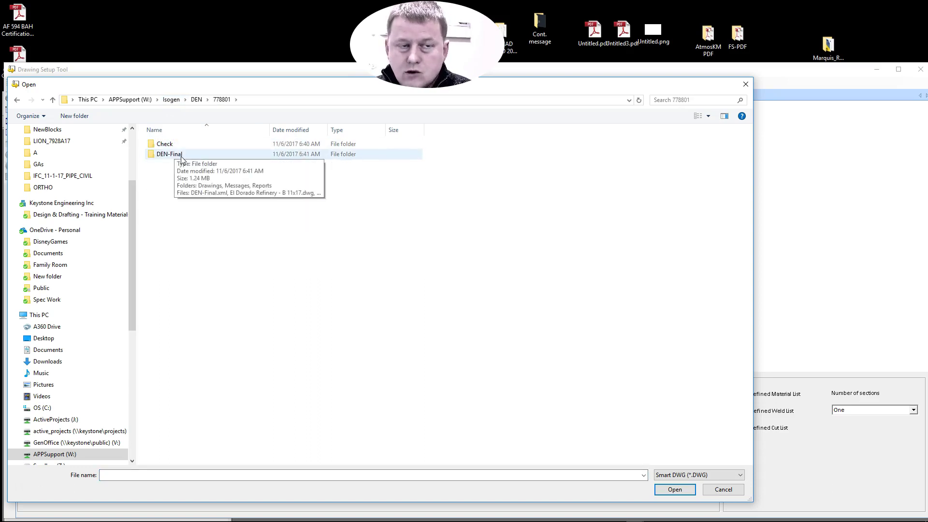
pyautogui.doubleClick(181, 154)
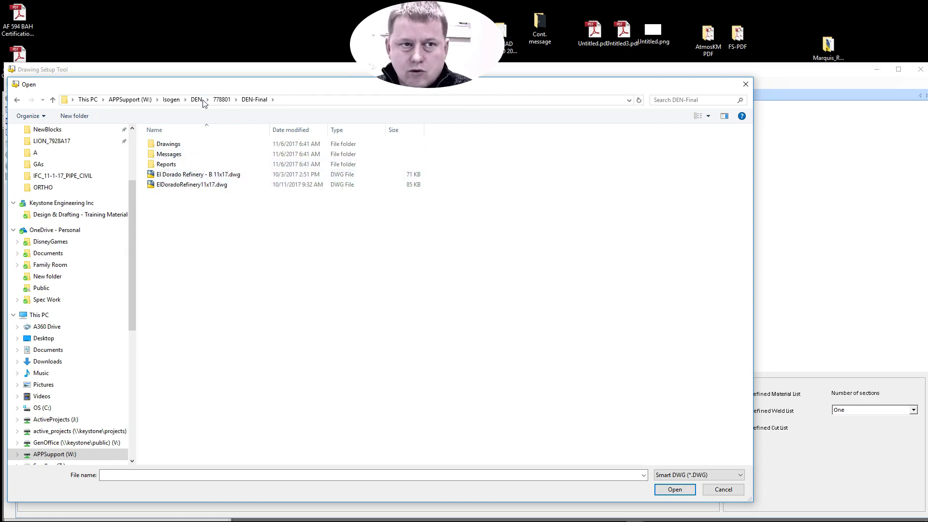
# Copy the CPL_ISO.DWG border from the CPL\7856A17\CPL_7856A17 folder
pyautogui.click(171, 99)
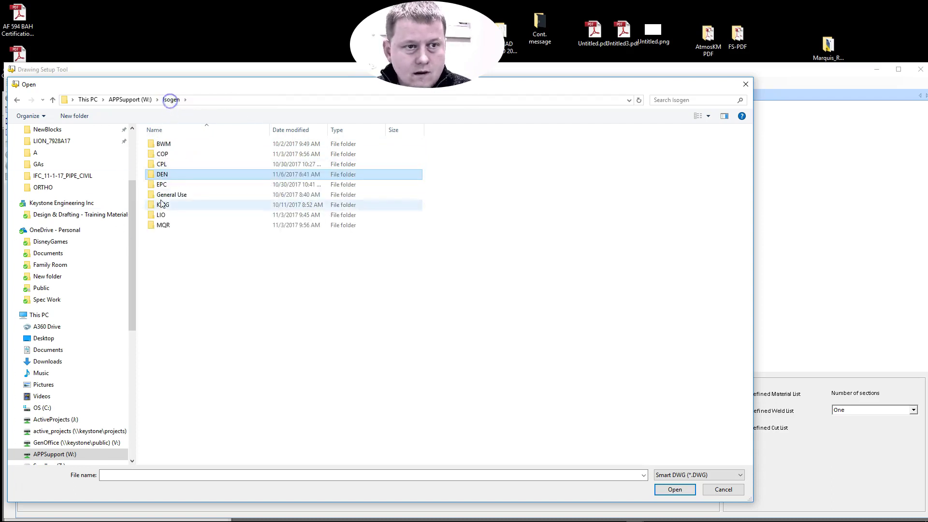
pyautogui.doubleClick(161, 164)
pyautogui.doubleClick(163, 154)
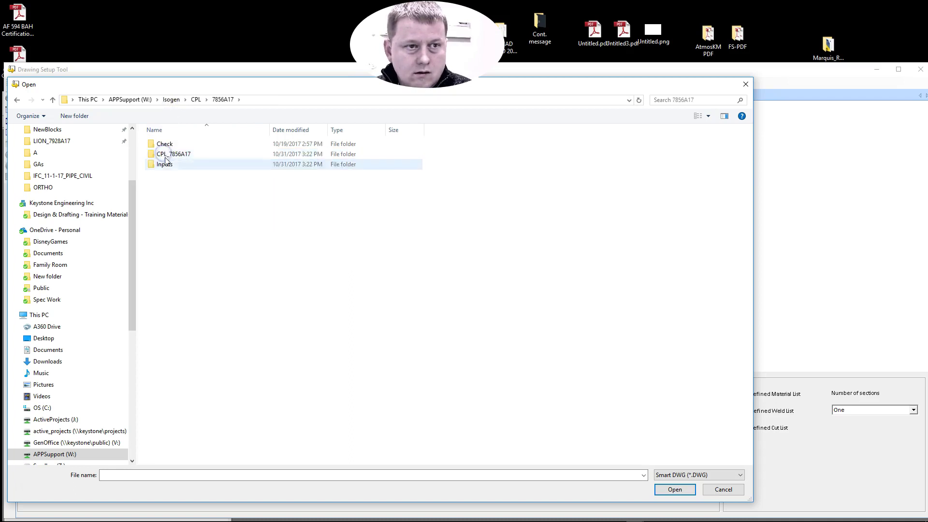
pyautogui.doubleClick(165, 155)
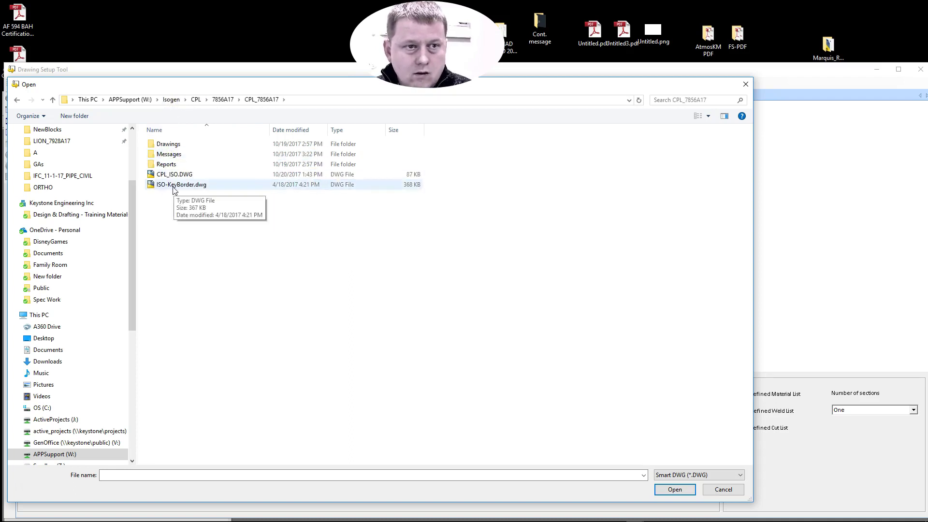
pyautogui.click(172, 174)
pyautogui.rightClick(170, 176)
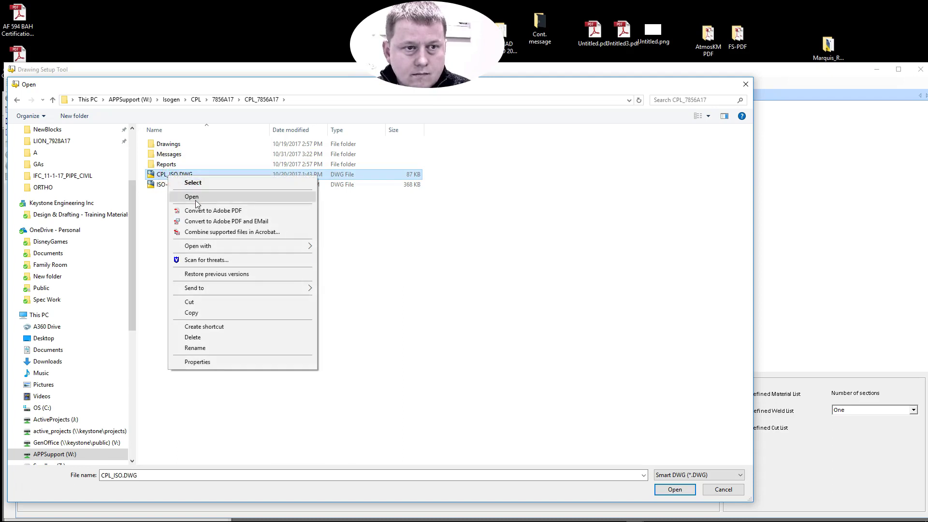
pyautogui.click(205, 313)
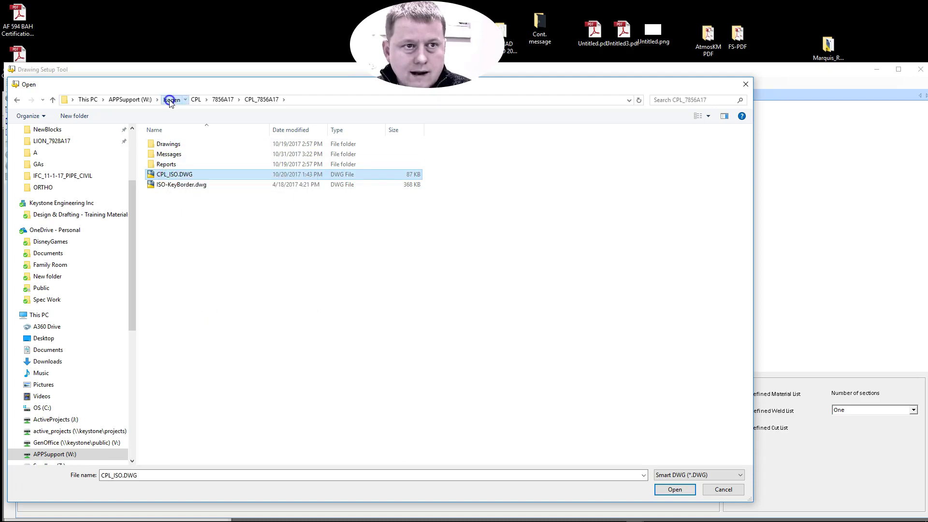
# Paste CPL_ISO.DWG into DEN\778801\DEN-Final and pick it as the backing-sheet template
pyautogui.click(170, 101)
pyautogui.doubleClick(165, 174)
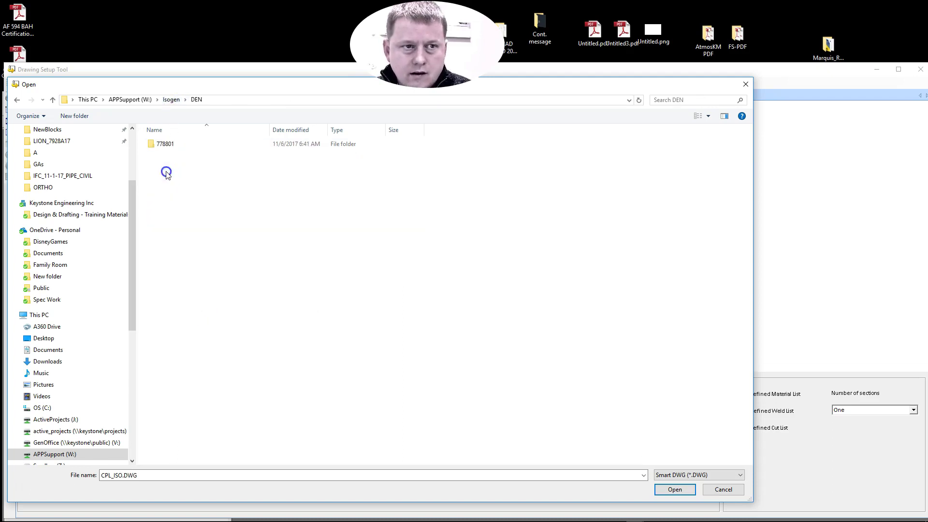
pyautogui.doubleClick(166, 143)
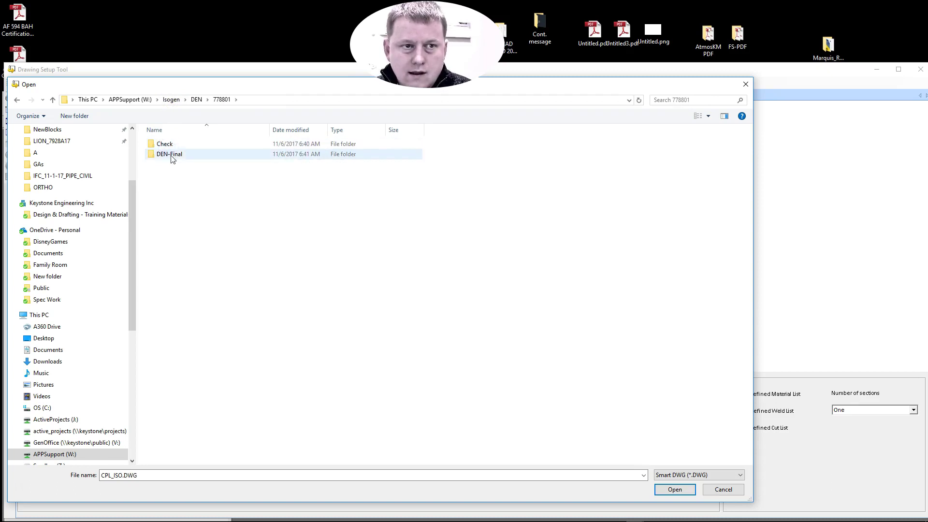
pyautogui.doubleClick(170, 155)
pyautogui.rightClick(187, 222)
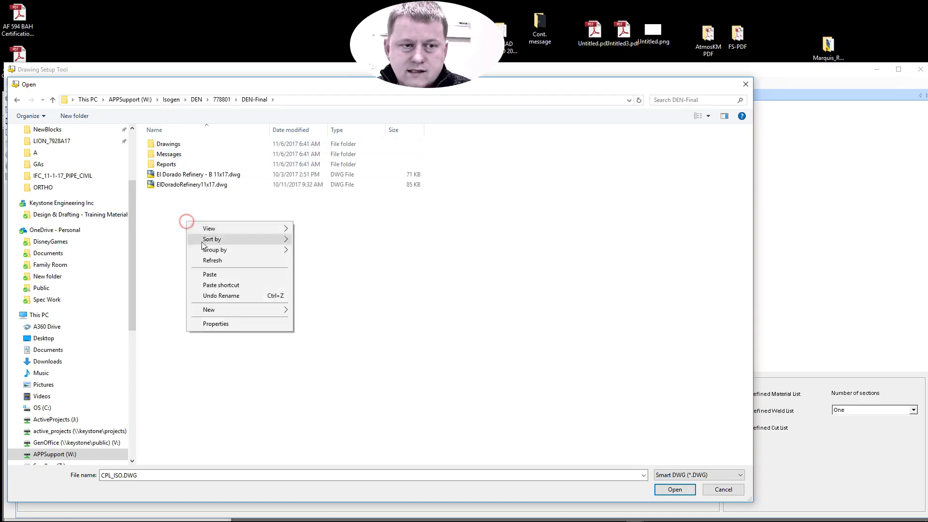
pyautogui.click(228, 275)
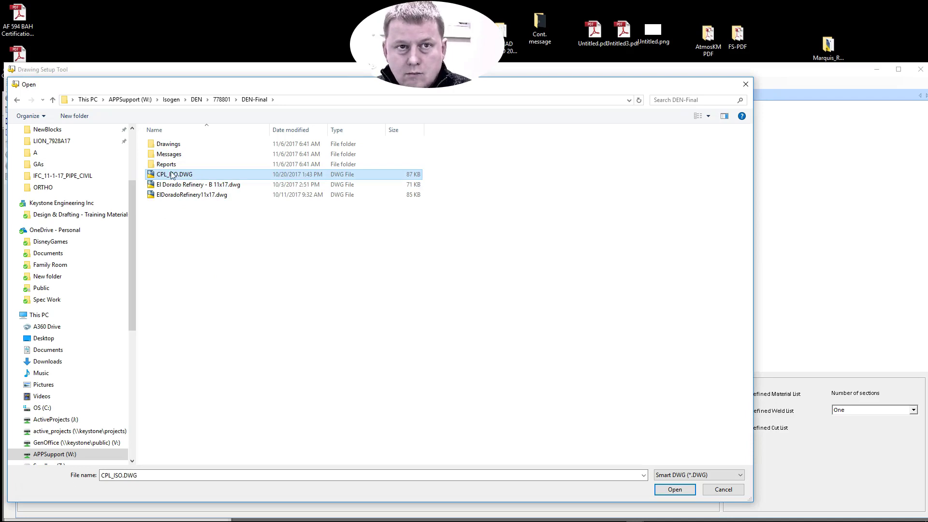
pyautogui.doubleClick(172, 175)
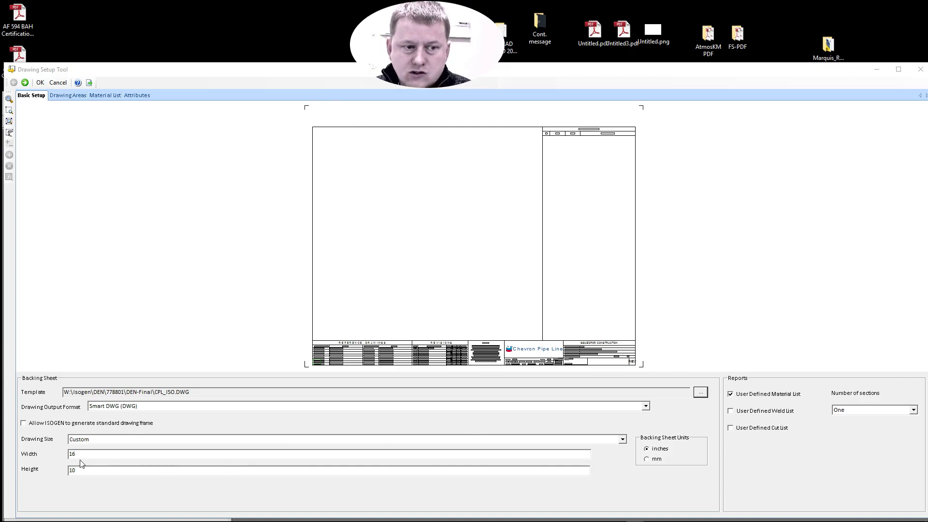
# Confirm the 16 by 10 inch sheet size and enable the User Defined Material List report
pyautogui.click(50, 449)
pyautogui.click(60, 470)
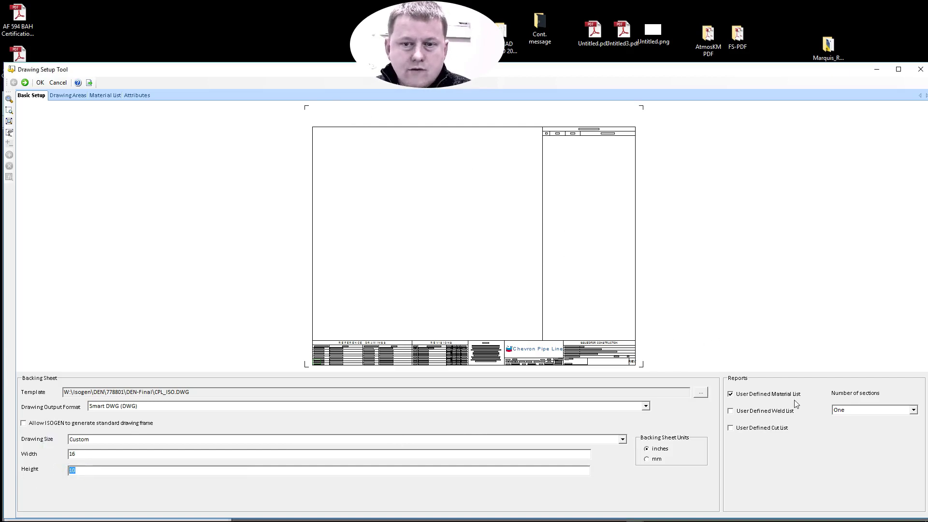
pyautogui.click(731, 395)
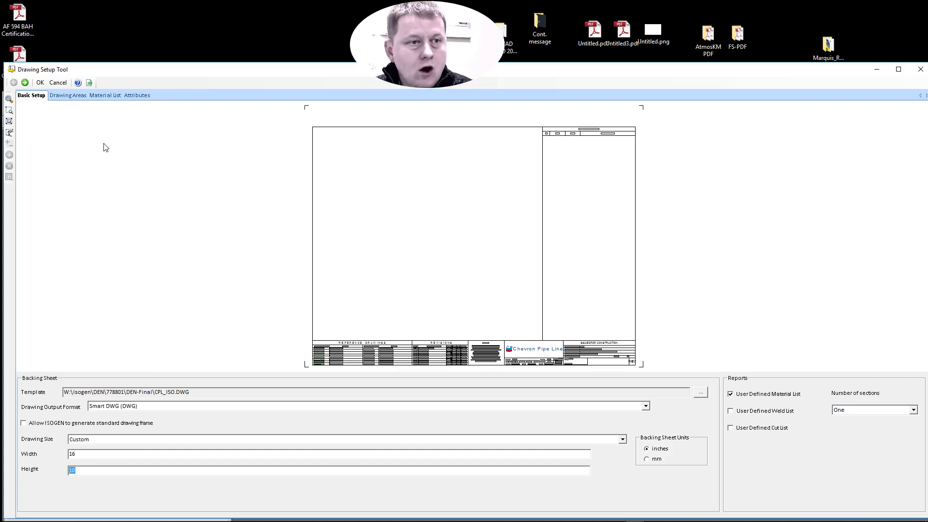
# Inspect the CPL_ISO border's drawing areas in the zoomed preview, then bring up the Material List settings
pyautogui.click(64, 96)
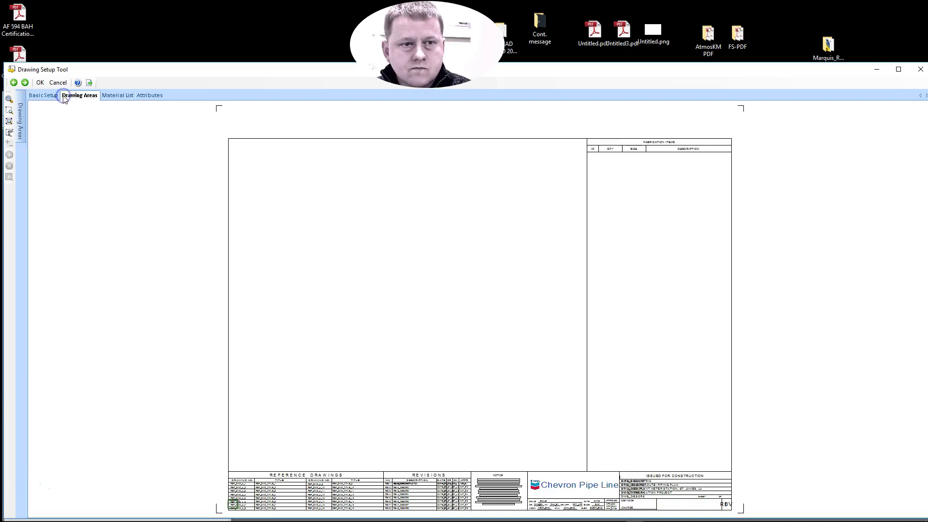
pyautogui.moveTo(271, 71); pyautogui.dragTo(269, 16)
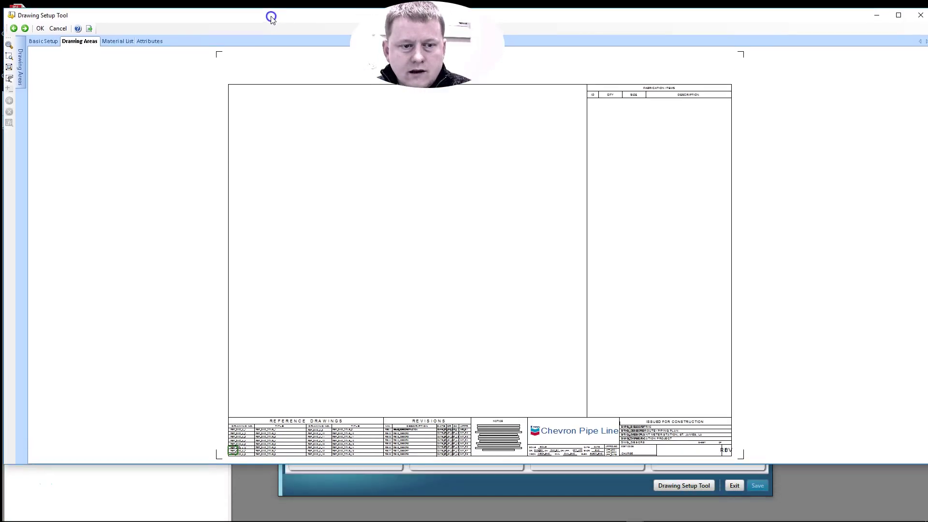
pyautogui.scroll(-2, 309, 290)
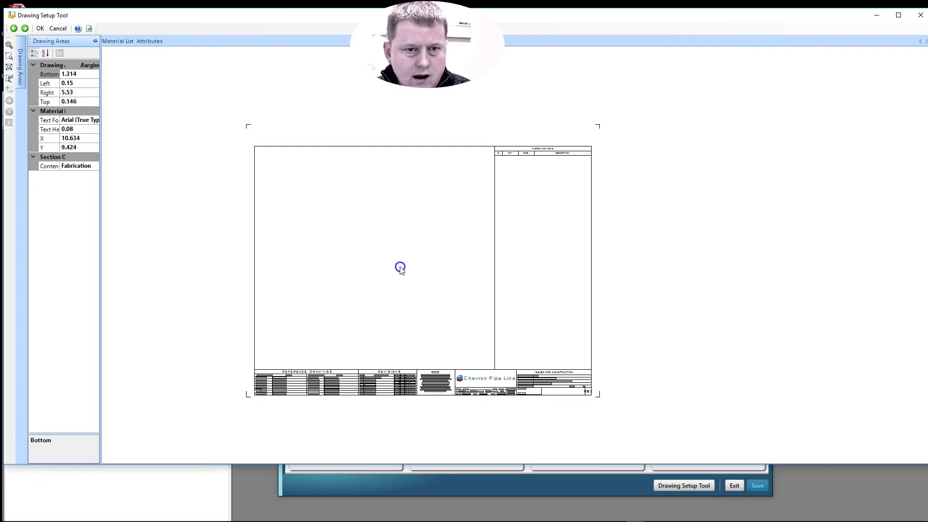
pyautogui.scroll(-2, 394, 275)
pyautogui.scroll(3, 394, 285)
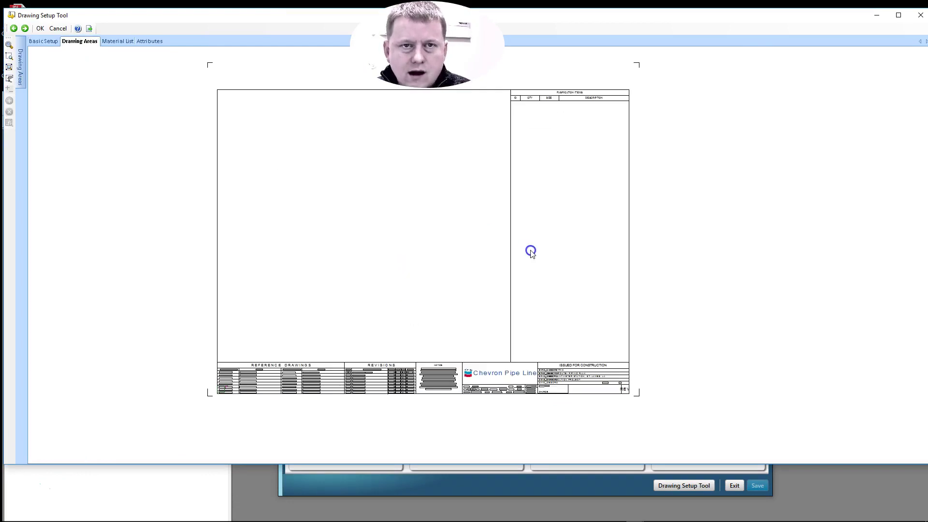
pyautogui.moveTo(230, 12)
pyautogui.mouseDown()
pyautogui.moveTo(234, 37)
pyautogui.moveTo(205, 48)
pyautogui.moveTo(230, 56)
pyautogui.mouseUp()
pyautogui.scroll(-2, 492, 333)
pyautogui.scroll(2, 493, 341)
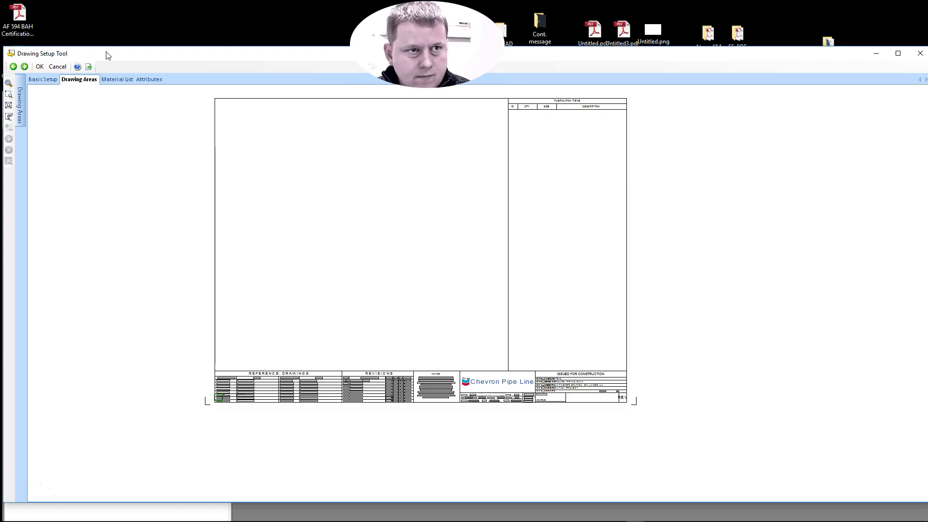
pyautogui.click(118, 80)
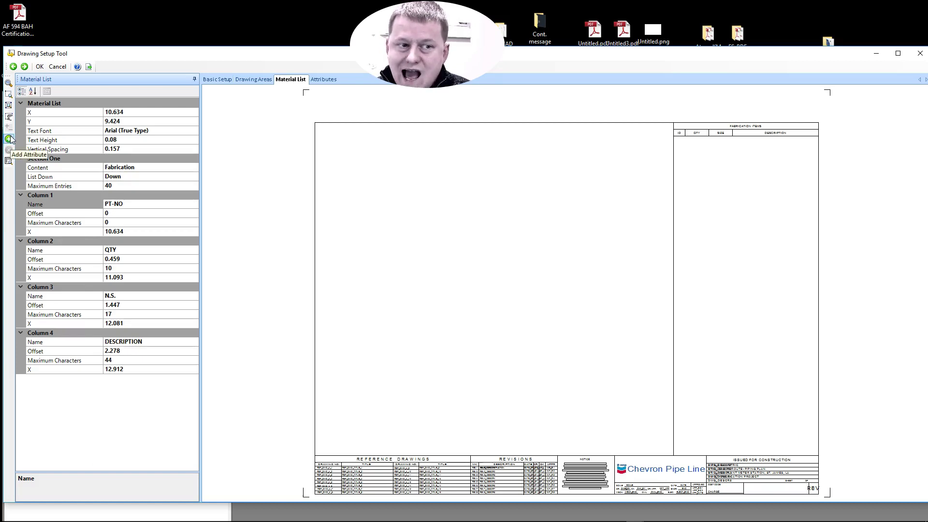
# Add a fifth material-list column and set its name to Weight
pyautogui.click(9, 139)
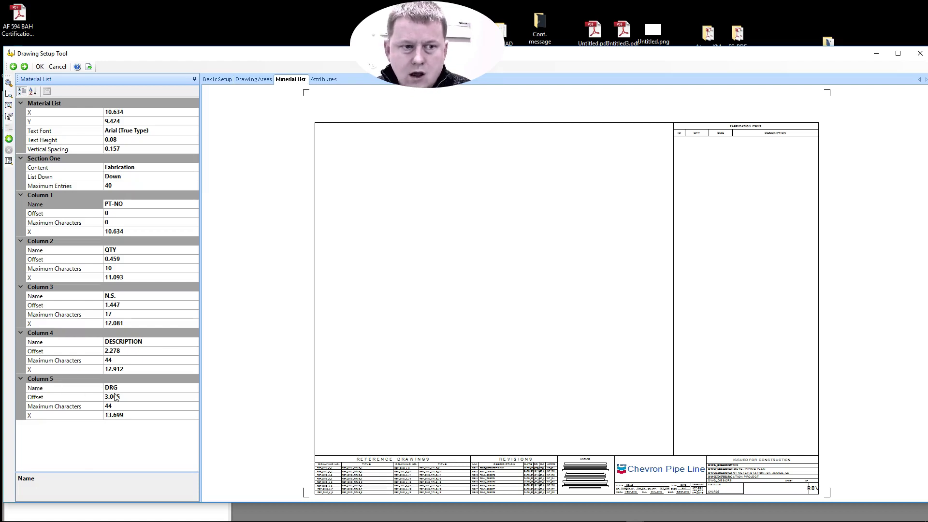
pyautogui.click(122, 388)
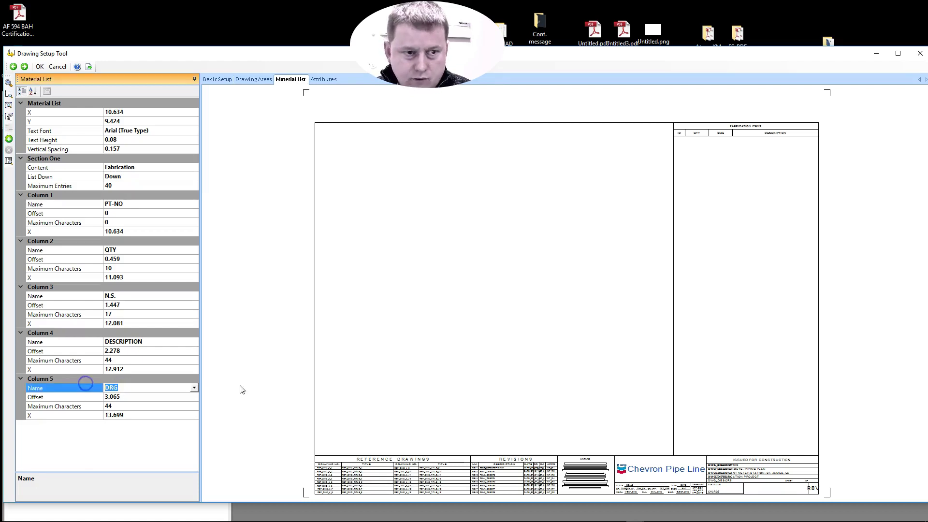
pyautogui.click(194, 388)
pyautogui.scroll(-4, 141, 472)
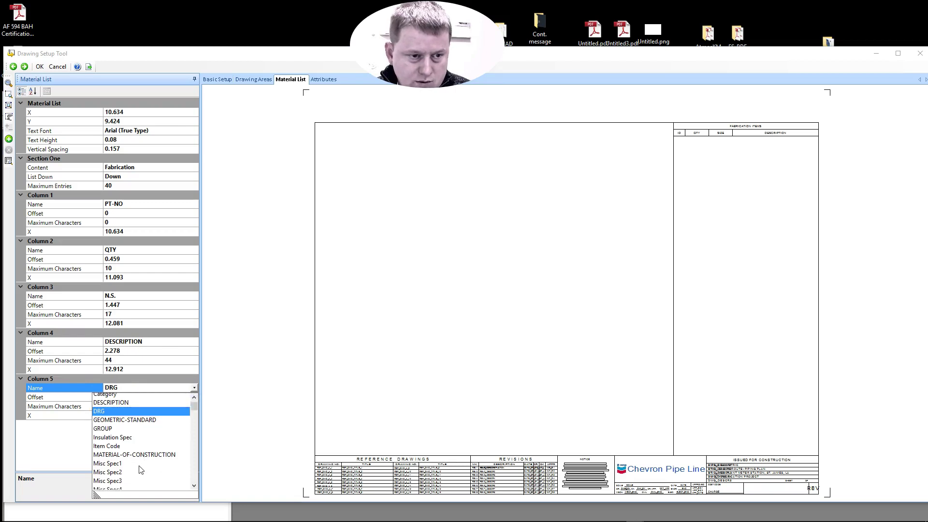
pyautogui.scroll(-12, 142, 477)
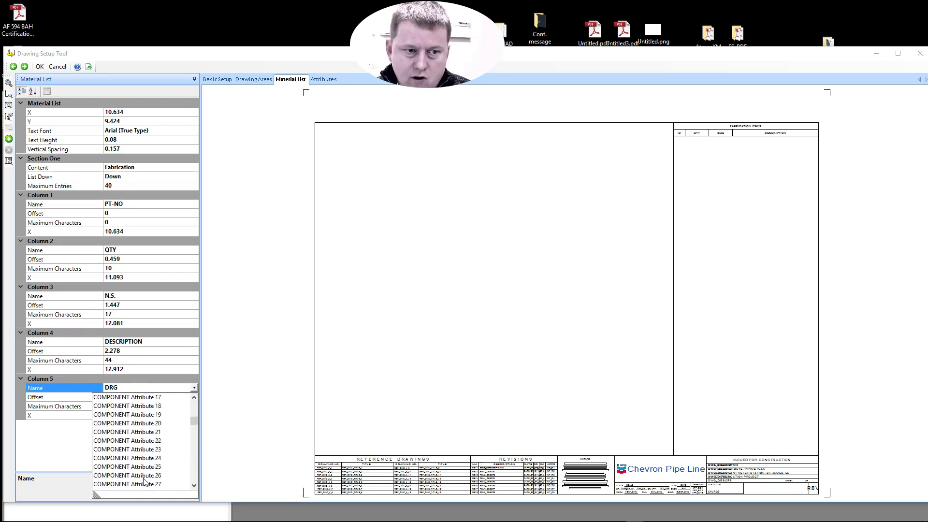
pyautogui.scroll(7, 144, 482)
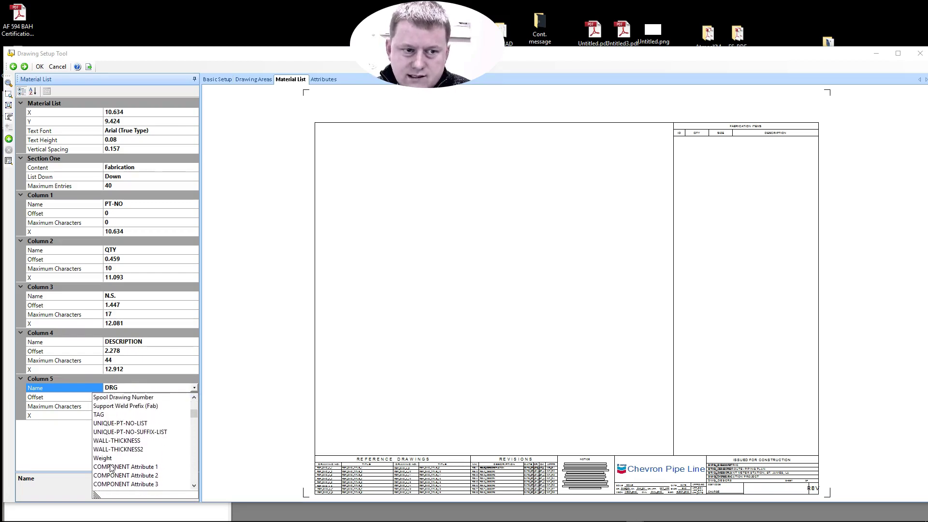
pyautogui.click(112, 459)
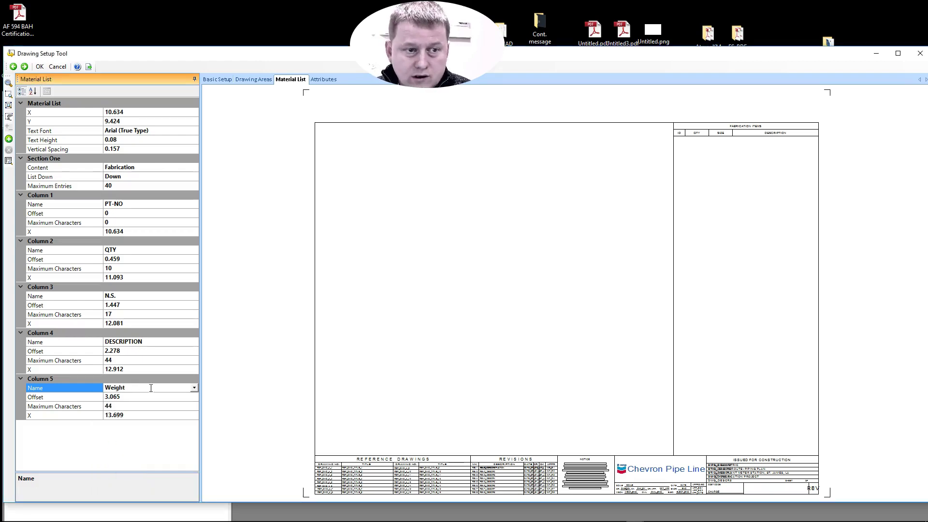
pyautogui.click(195, 388)
pyautogui.scroll(6, 154, 388)
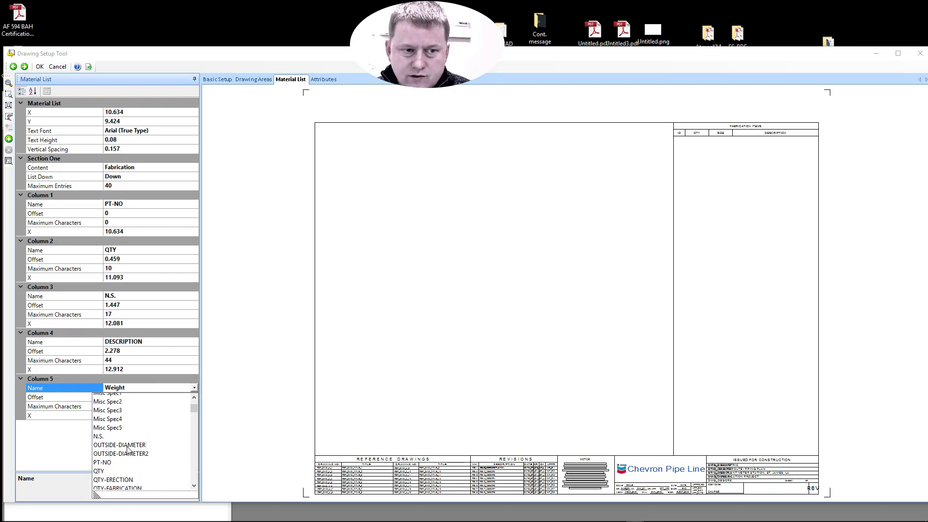
pyautogui.click(155, 376)
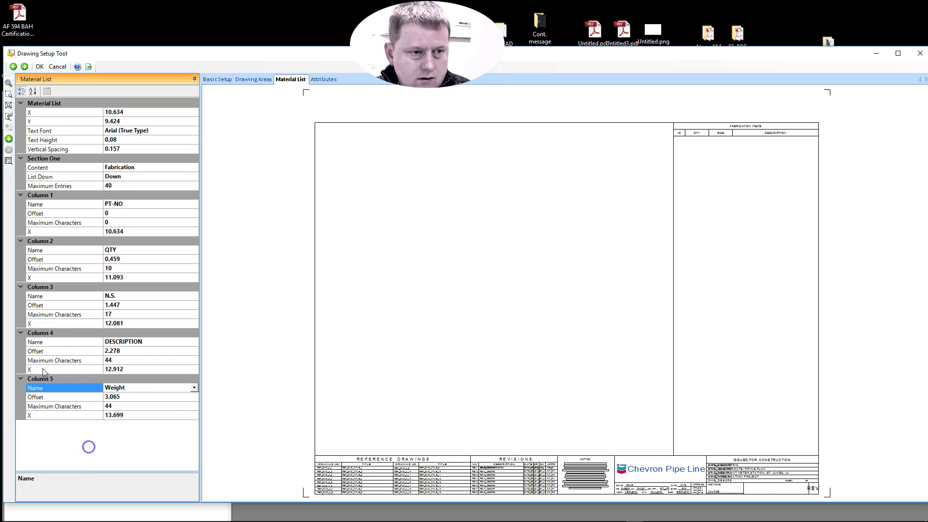
# Check the Weight column's offset 3.065 and 44 maximum characters before moving to Attributes
pyautogui.click(53, 379)
pyautogui.click(69, 406)
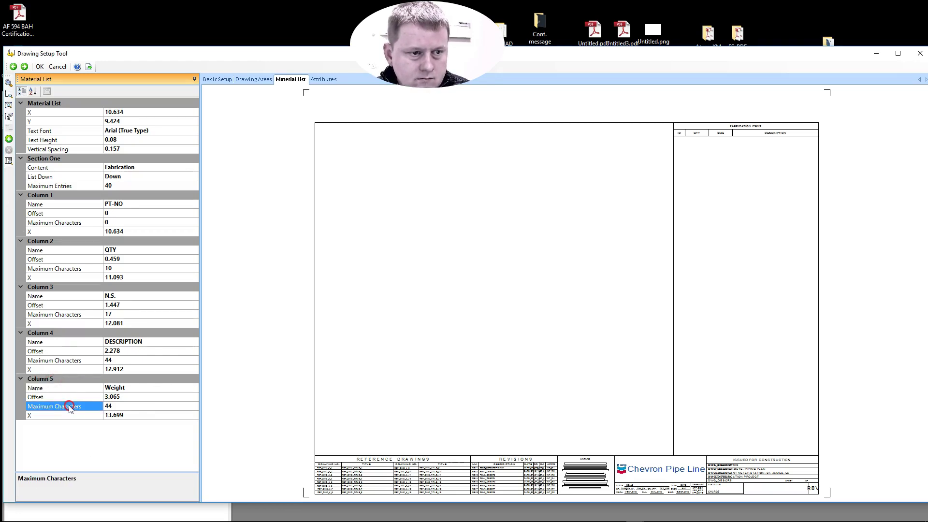
pyautogui.click(77, 416)
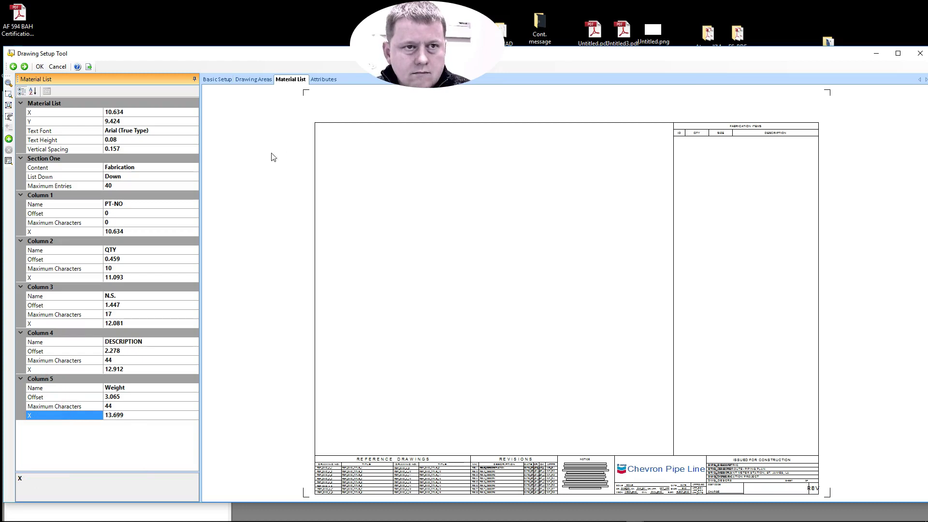
pyautogui.click(324, 79)
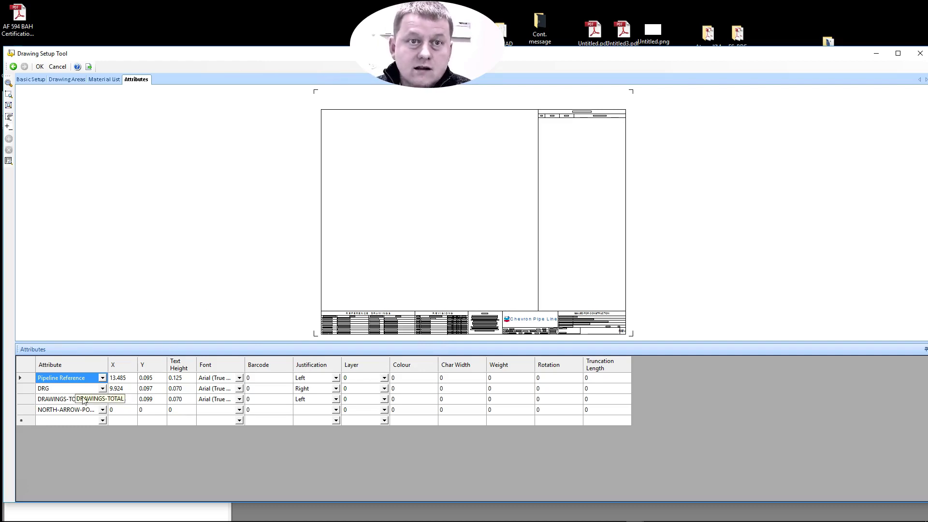
pyautogui.scroll(4, 551, 294)
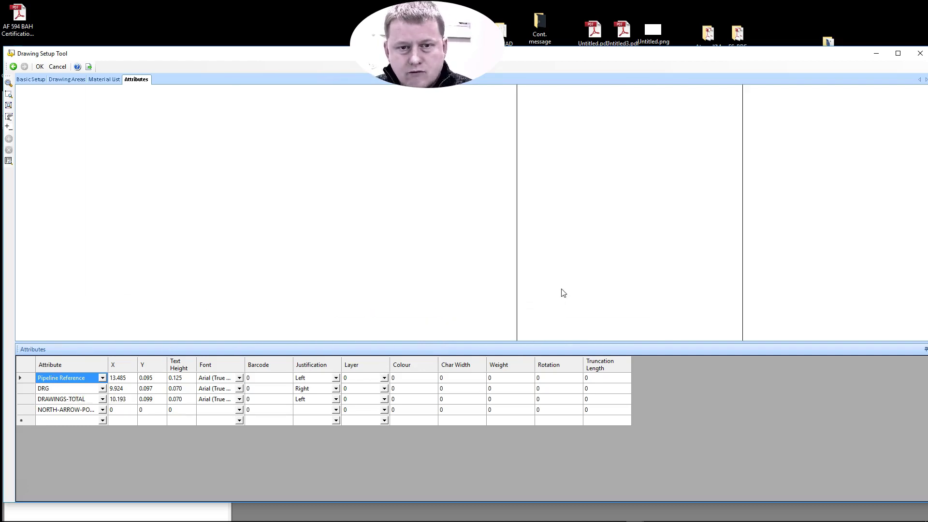
pyautogui.moveTo(524, 278); pyautogui.dragTo(462, 180, button='middle')
pyautogui.scroll(3, 462, 180)
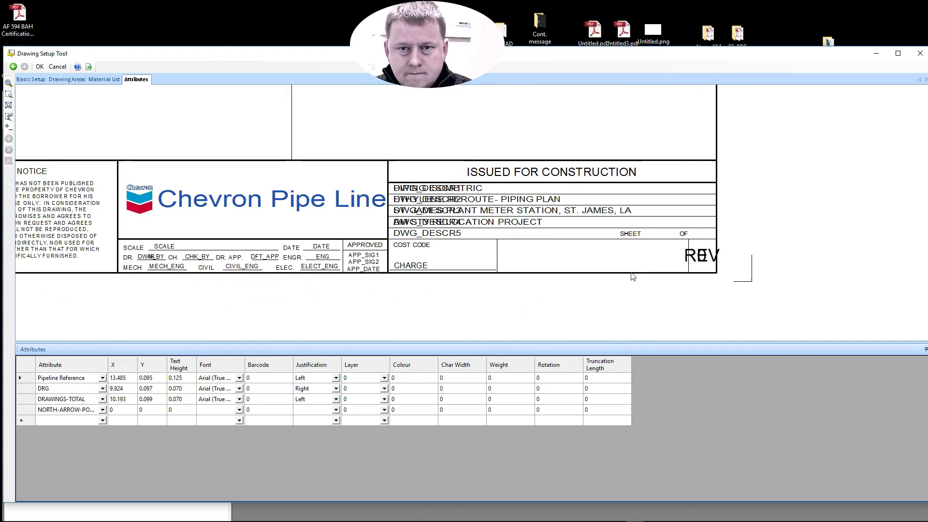
pyautogui.scroll(4, 709, 259)
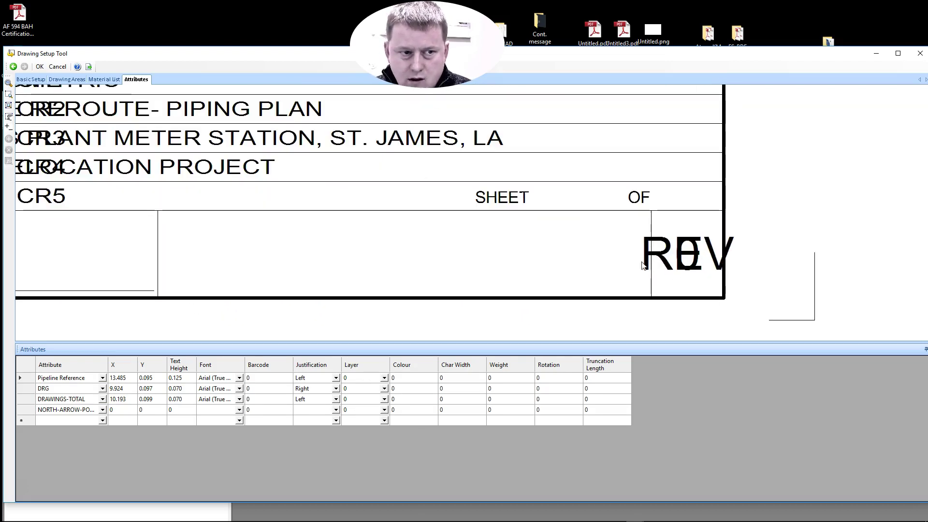
pyautogui.scroll(-3, 734, 238)
pyautogui.scroll(2, 729, 243)
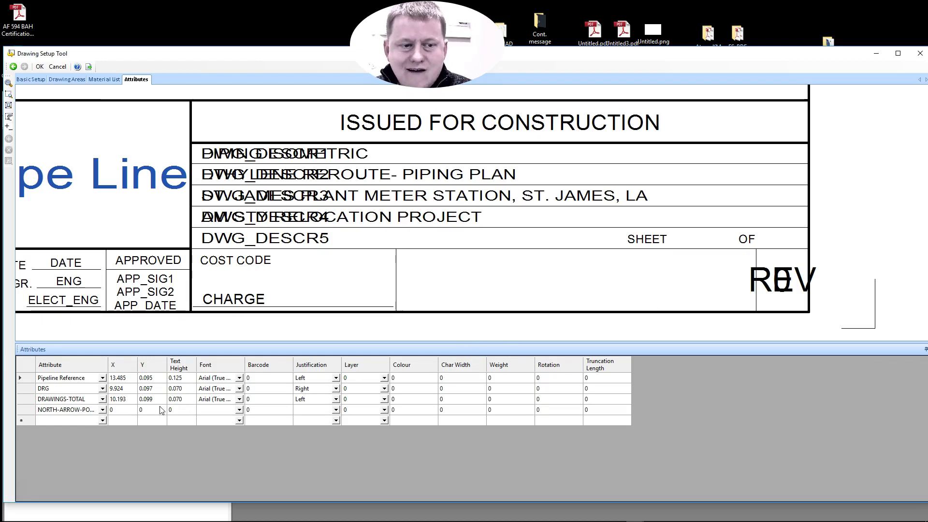
pyautogui.scroll(-5, 410, 166)
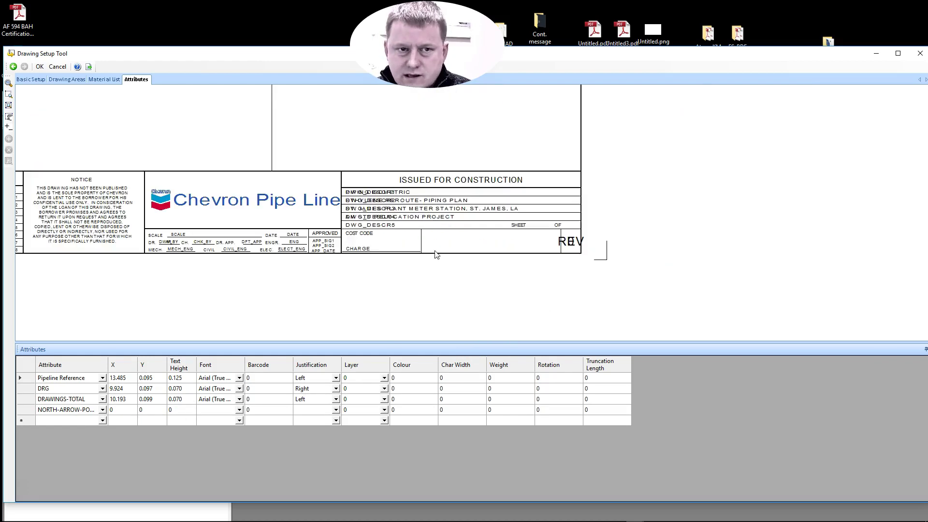
pyautogui.moveTo(292, 166)
pyautogui.mouseDown(button='middle')
pyautogui.moveTo(319, 218)
pyautogui.moveTo(372, 243)
pyautogui.mouseUp(button='middle')
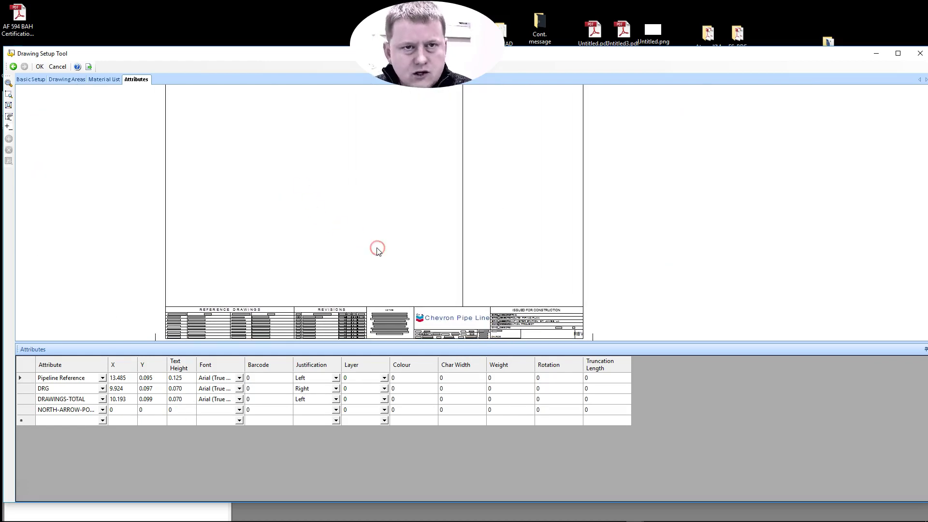
pyautogui.scroll(-1, 295, 200)
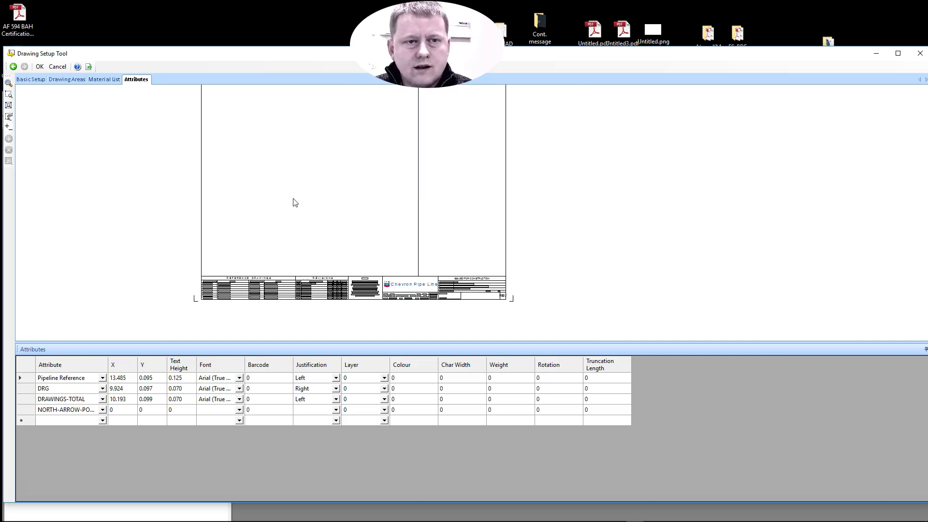
pyautogui.moveTo(255, 121); pyautogui.dragTo(255, 183, button='middle')
pyautogui.scroll(1, 238, 189)
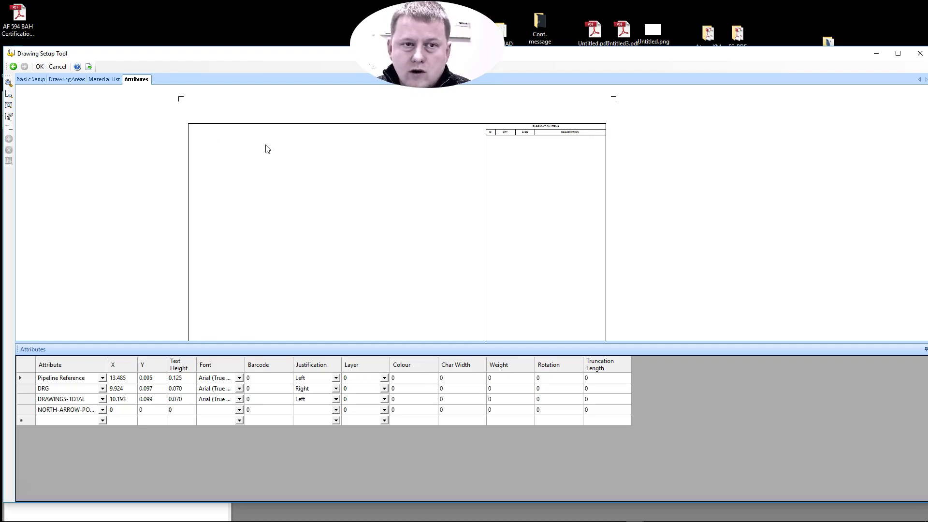
pyautogui.scroll(-2, 349, 242)
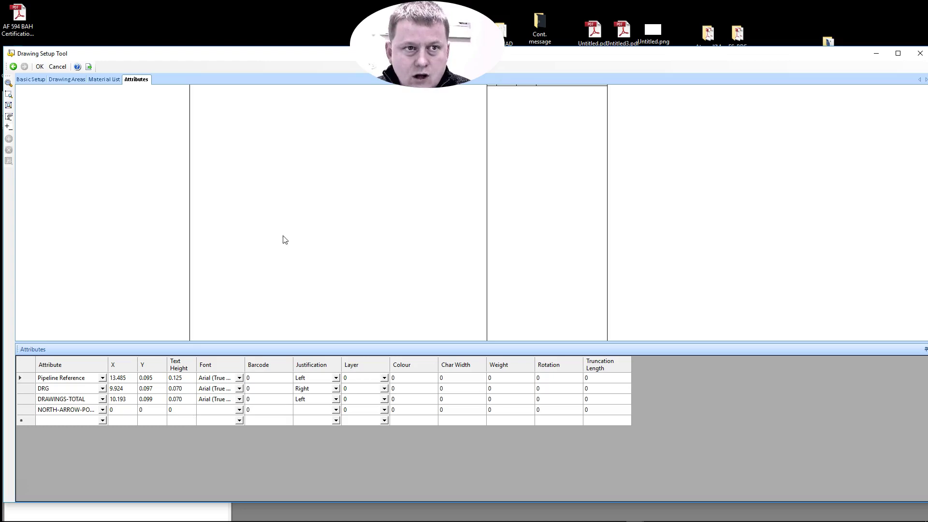
pyautogui.scroll(-2, 308, 246)
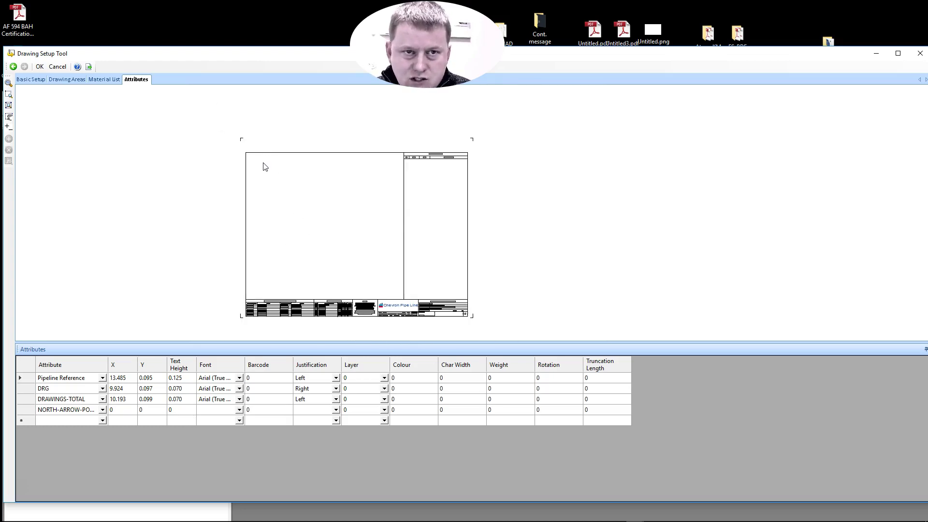
pyautogui.scroll(3, 259, 155)
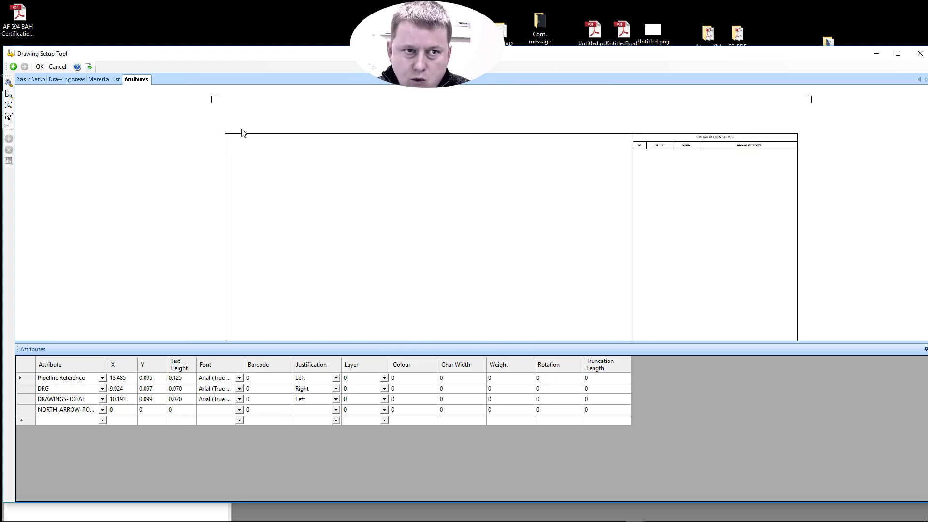
pyautogui.scroll(-2, 337, 116)
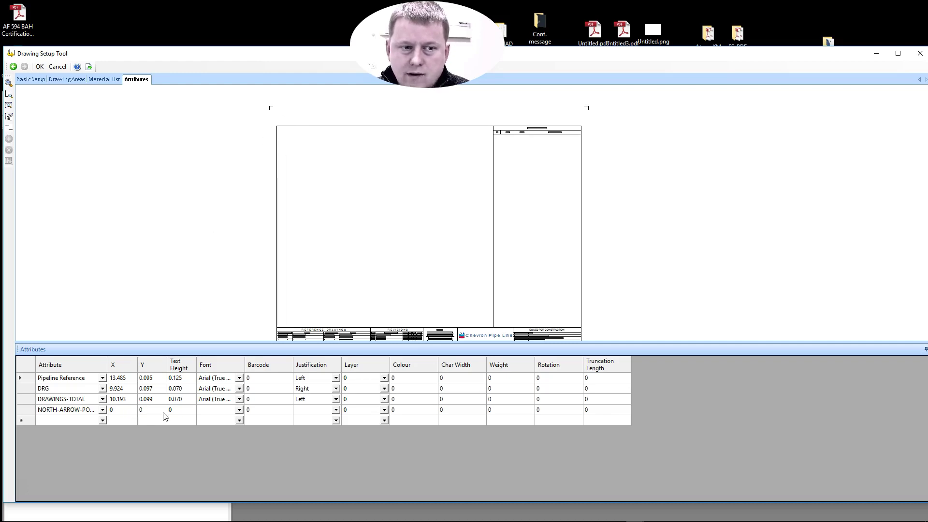
pyautogui.scroll(-2, 222, 280)
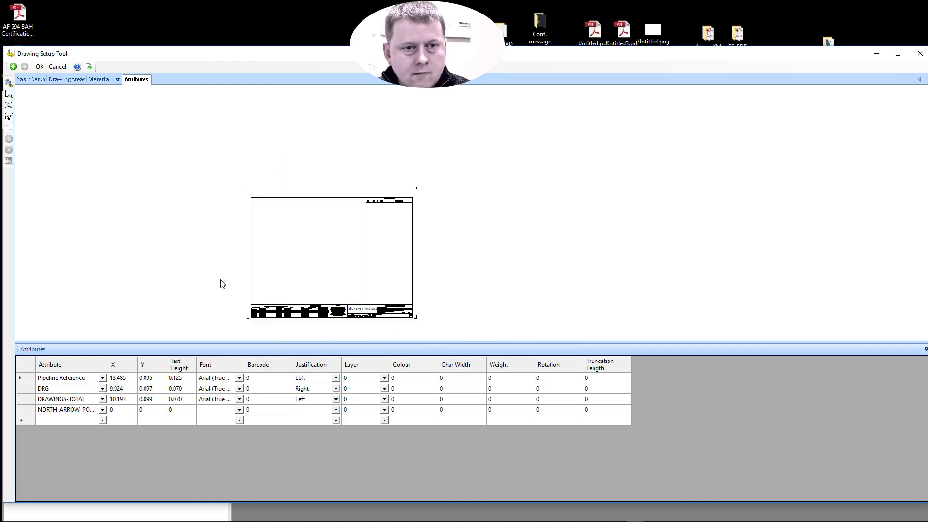
# Recheck the Material List and Drawing Areas pages, accept the drawing setup, and save DEN-Final
pyautogui.click(101, 80)
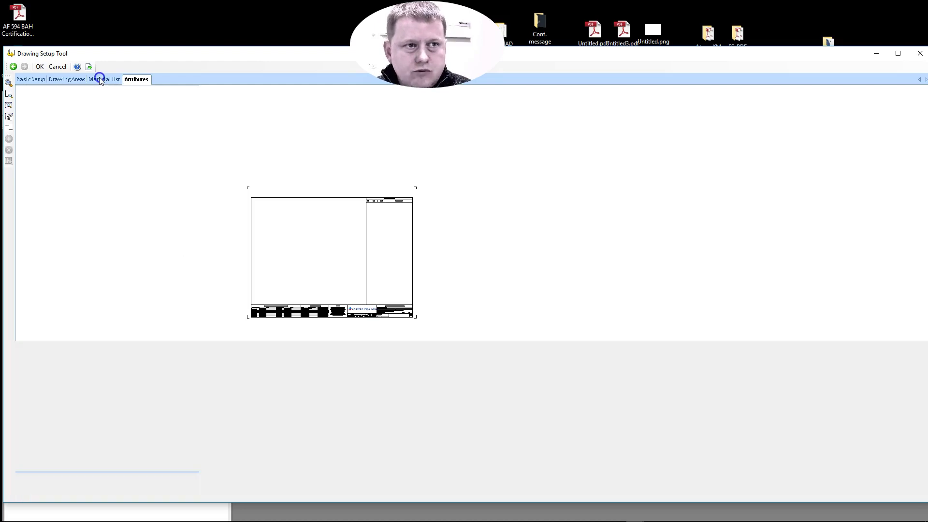
pyautogui.click(251, 78)
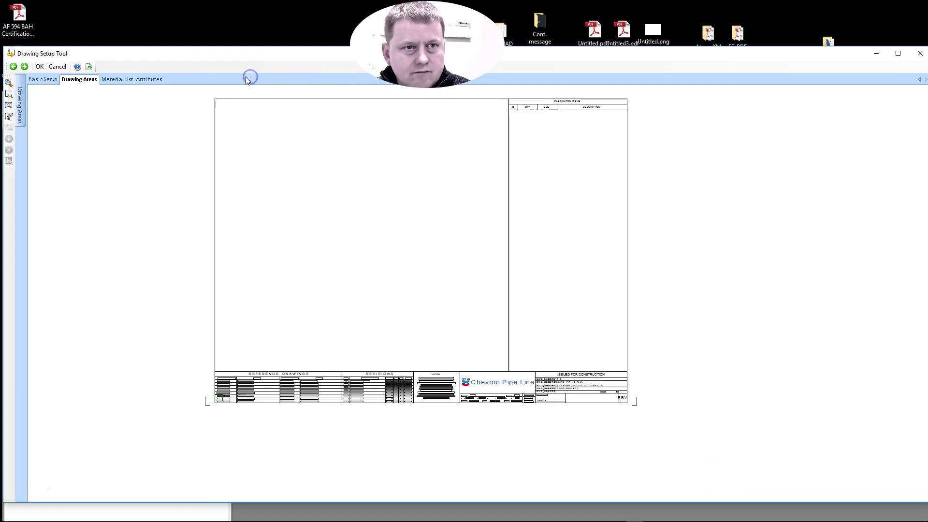
pyautogui.click(112, 80)
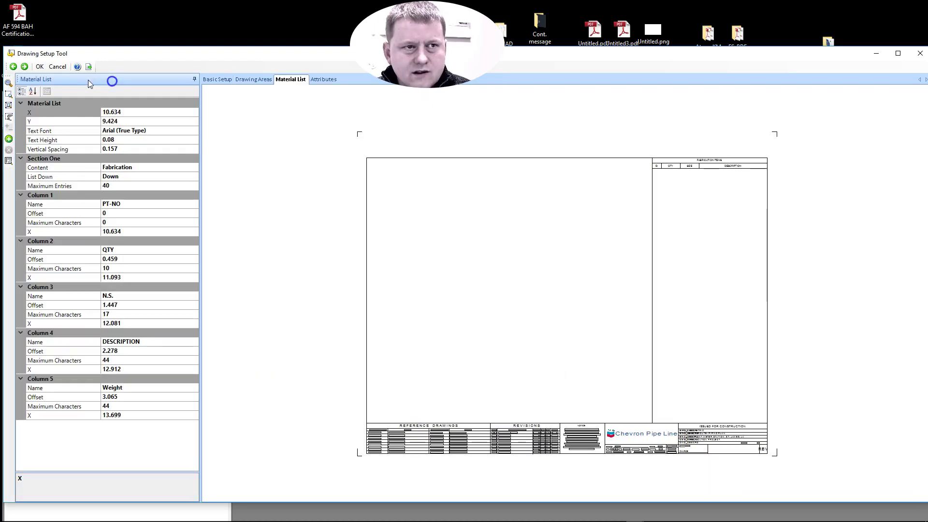
pyautogui.click(253, 79)
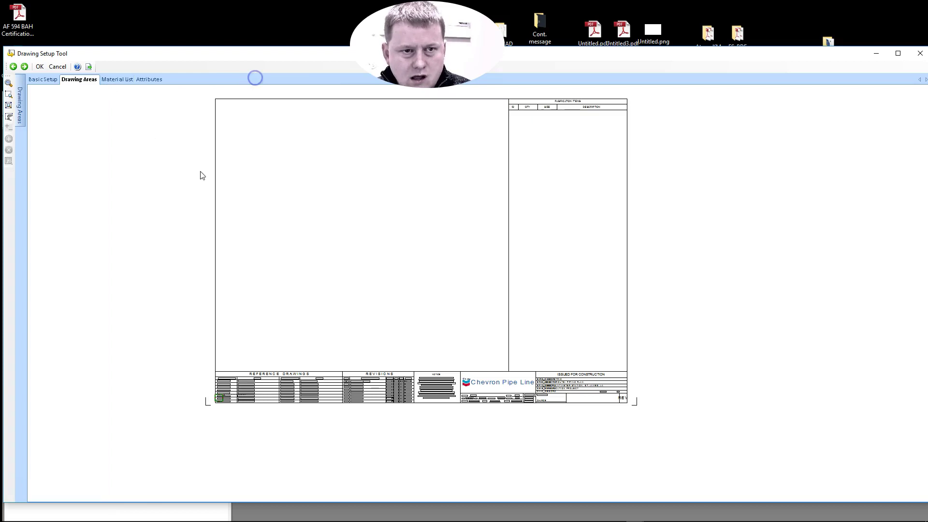
pyautogui.click(39, 67)
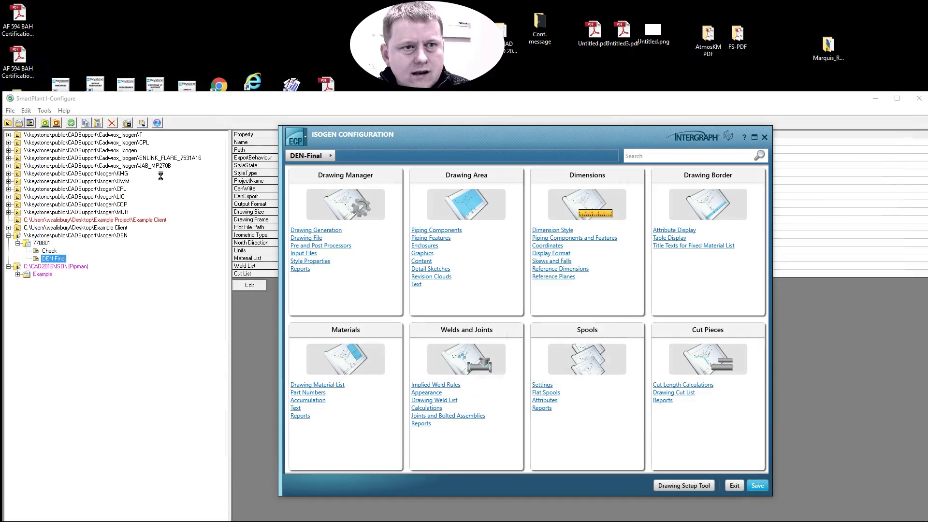
pyautogui.click(759, 487)
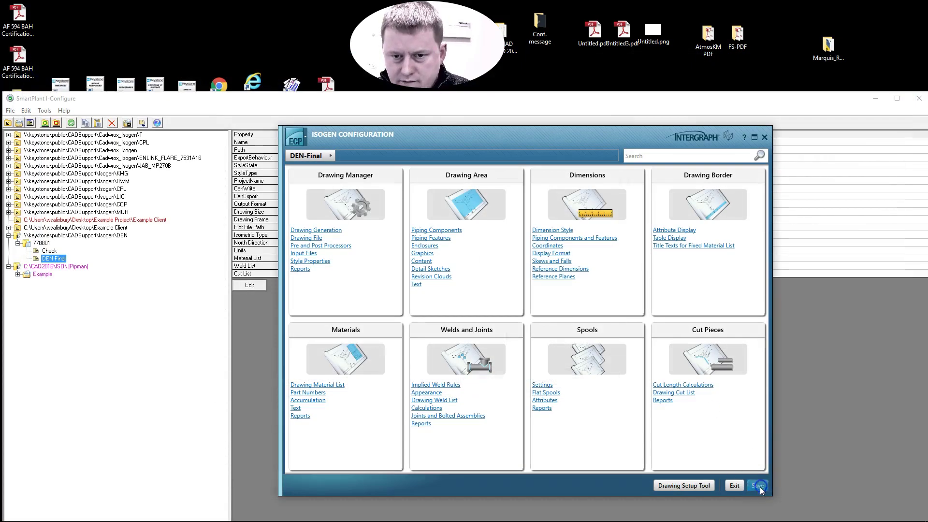
# Exit and reopen DEN-Final's Isogen configuration, relaunching the Drawing Setup Tool
pyautogui.click(735, 486)
pyautogui.click(252, 287)
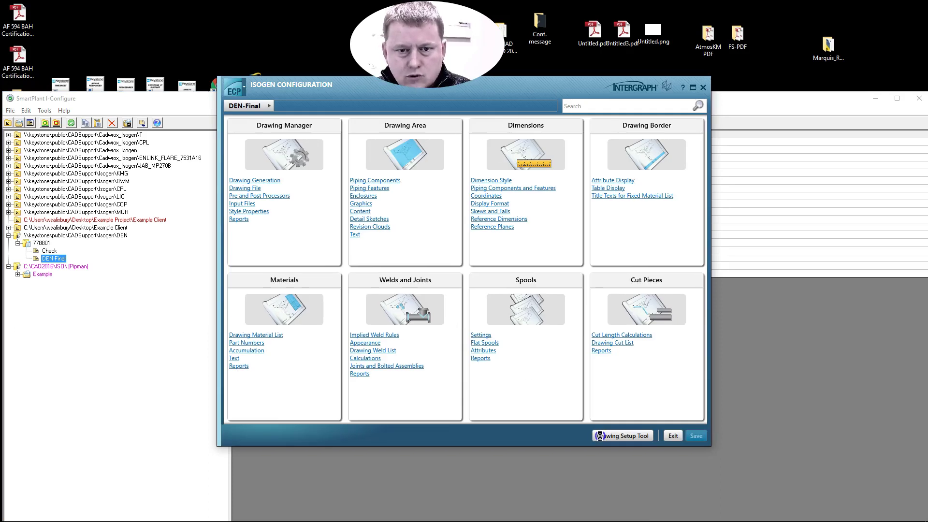
pyautogui.click(600, 436)
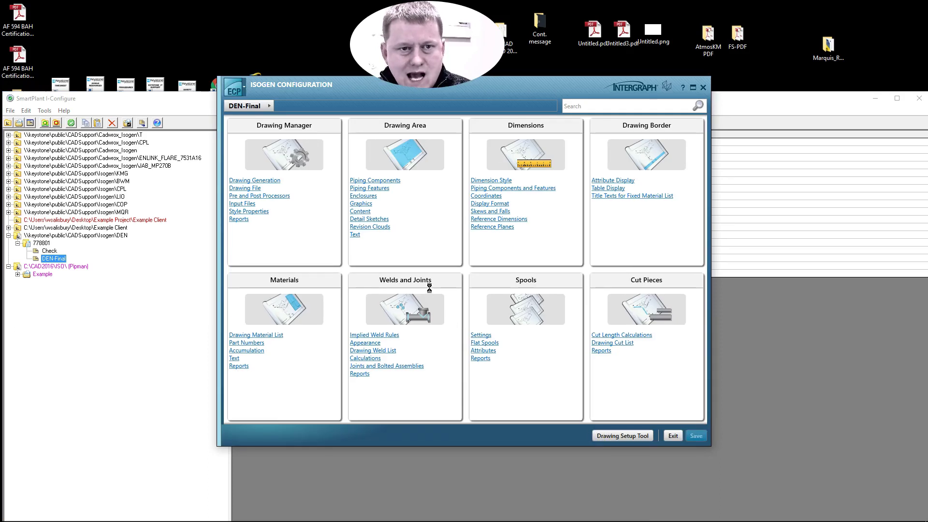